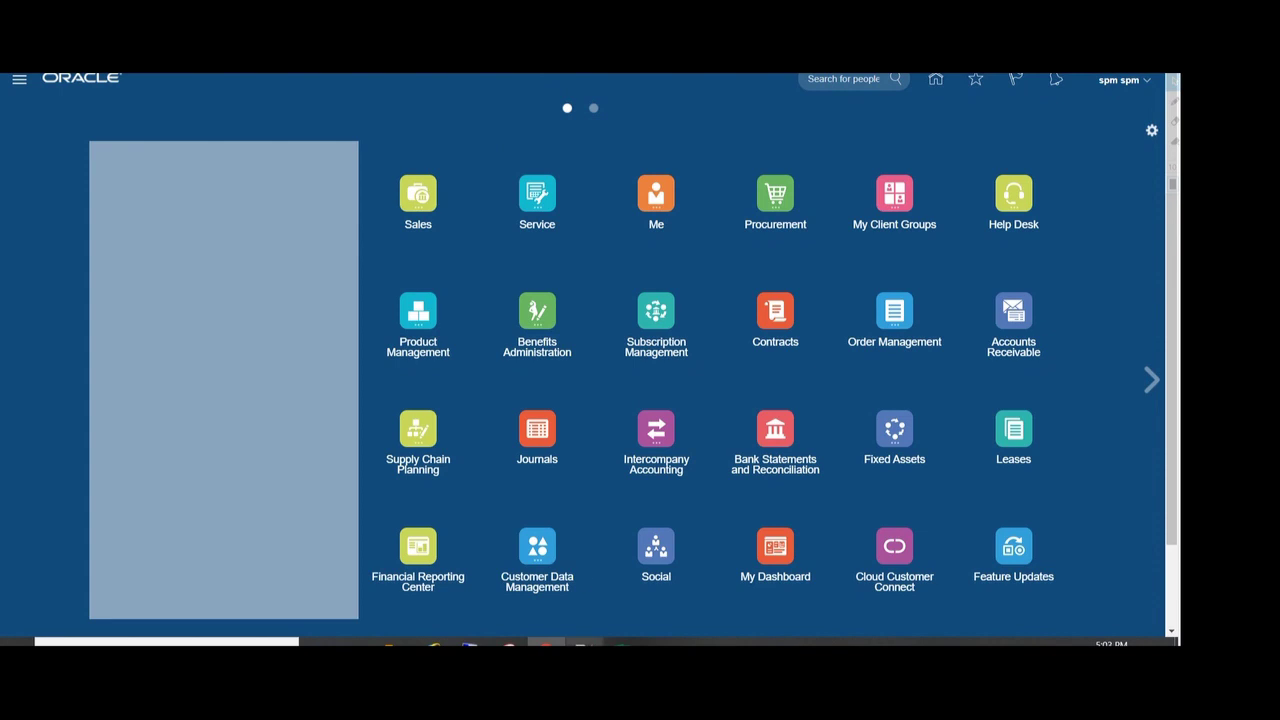
- Switch to the PersonalPaymentMethod data file in Notepad++ and begin line 2 with "MERGE|"
{"action": "left_click", "coordinate": [582, 642]}
{"action": "double_click", "coordinate": [156, 82]}
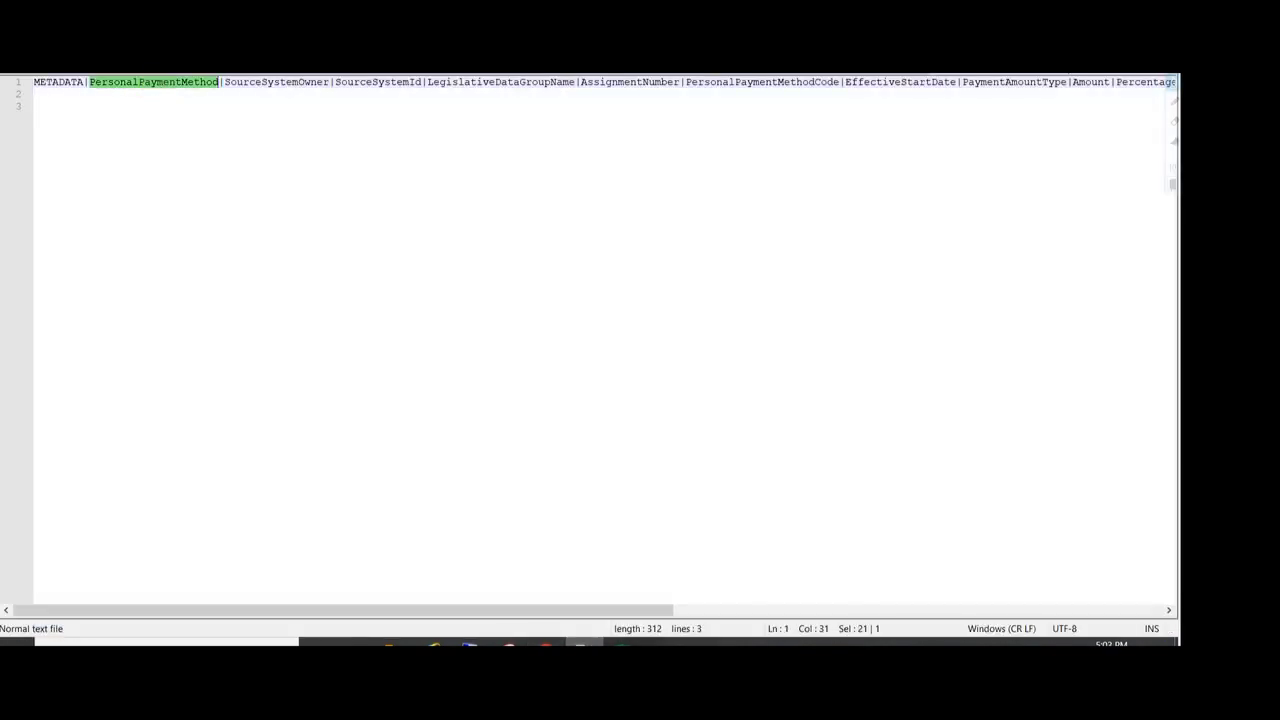
{"action": "left_click", "coordinate": [125, 105]}
{"action": "left_click", "coordinate": [91, 93]}
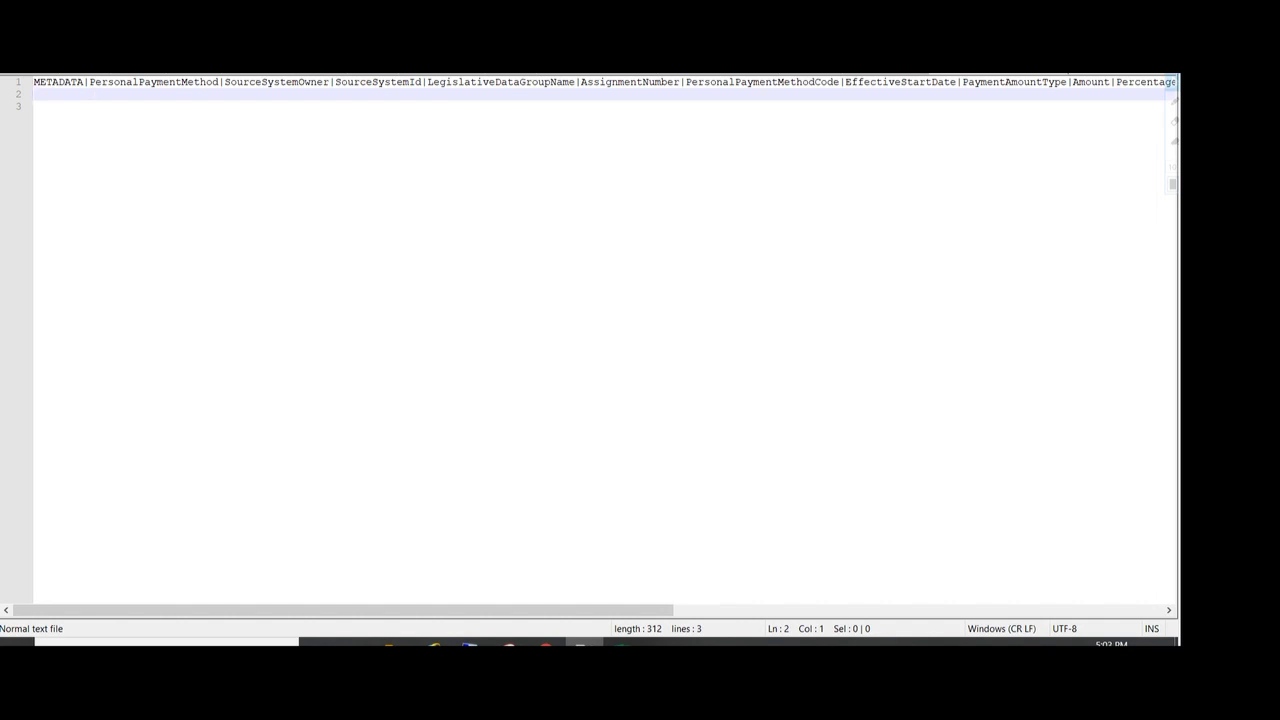
{"action": "type", "text": "MERGE|"}
- Copy PersonalPaymentMethod from the METADATA line into the MERGE line and end it with a pipe delimiter
{"action": "double_click", "coordinate": [166, 82]}
{"action": "key", "text": "ctrl+c"}
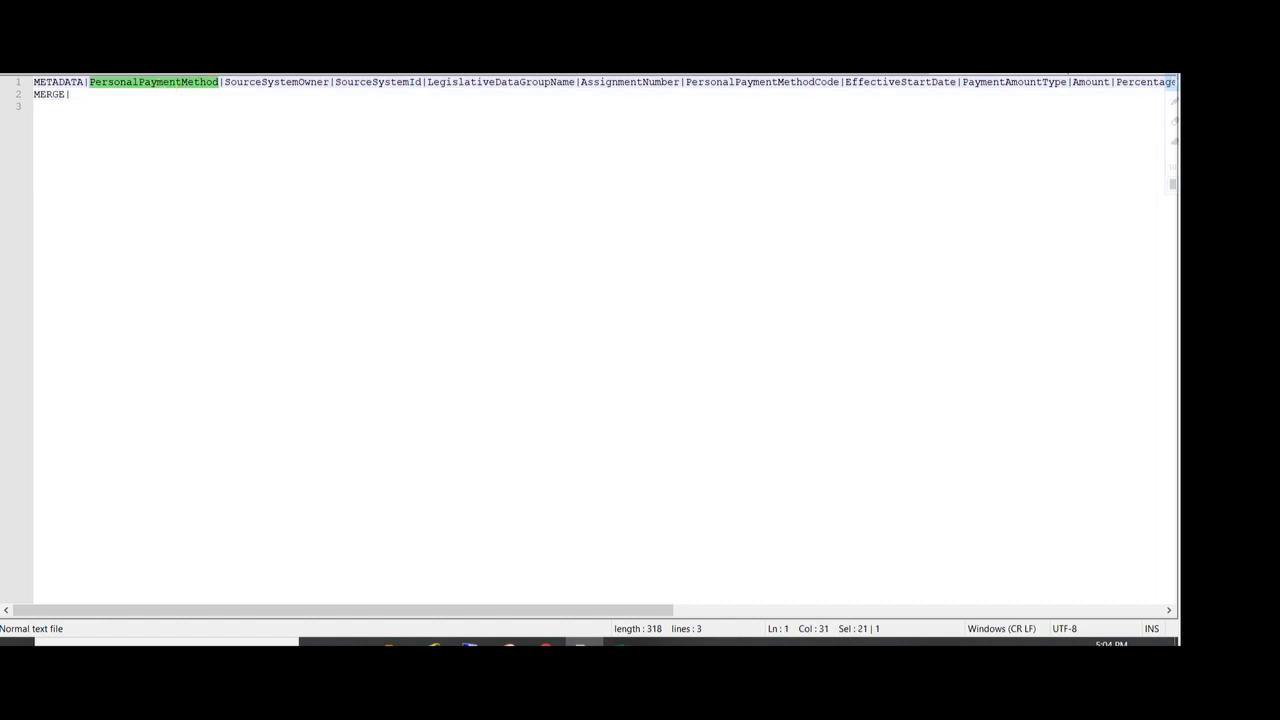
{"action": "double_click", "coordinate": [68, 94]}
{"action": "key", "text": "ctrl+v"}
{"action": "key", "text": "ctrl+z"}
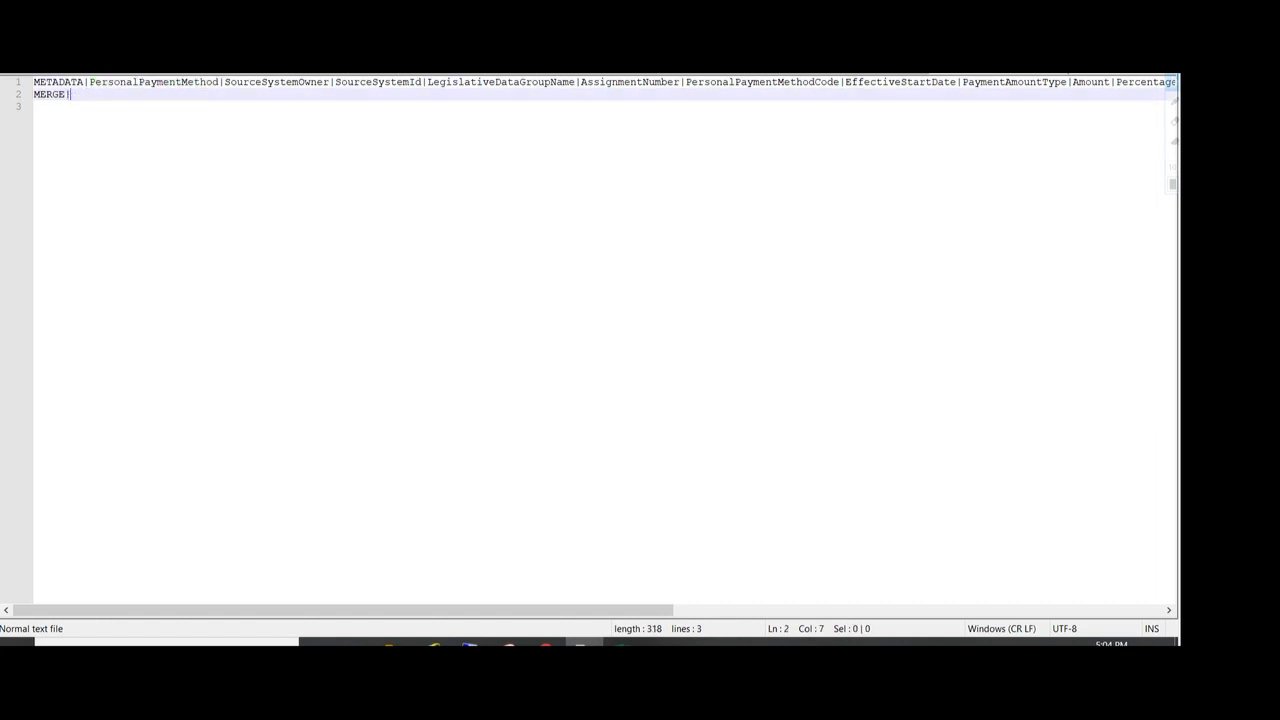
{"action": "key", "text": "ctrl+v"}
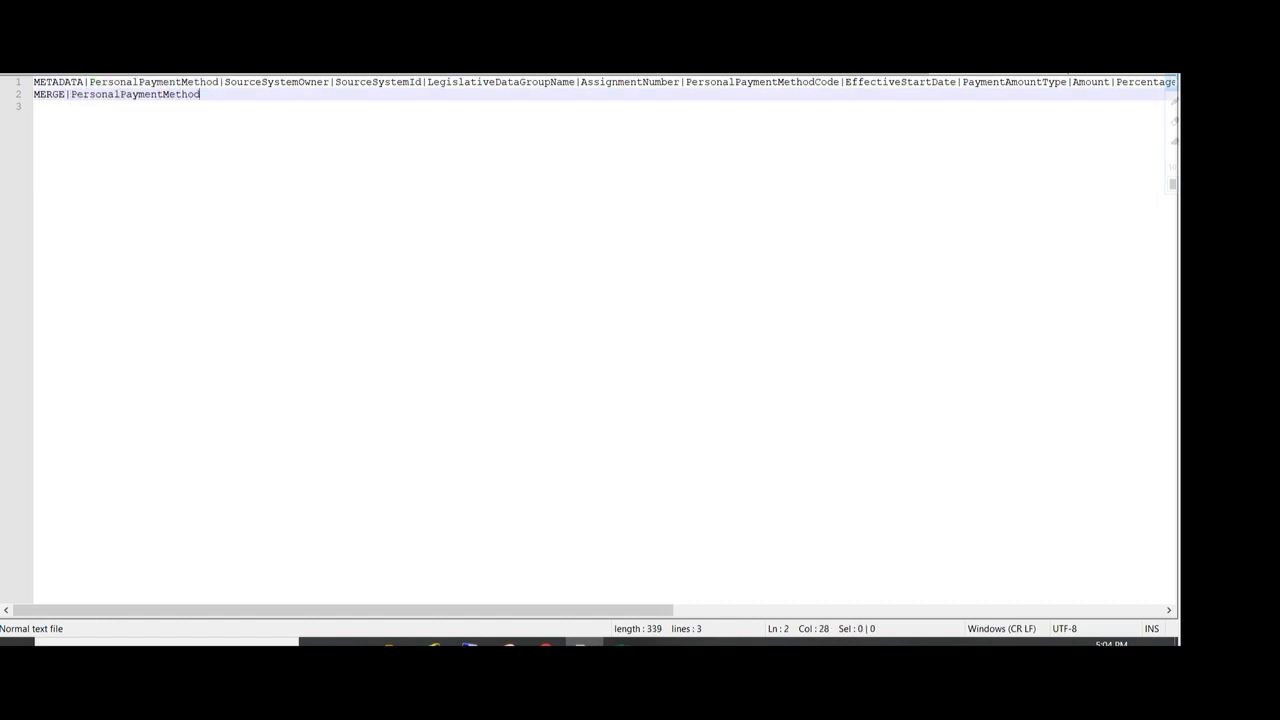
{"action": "type", "text": "|"}
- Add source system owner XXTEST, source system ID XXTEST_PAYMETHOD2 and legislative data group US Legislative Data Group to the MERGE line, pipe-delimited
{"action": "left_click", "coordinate": [286, 81]}
{"action": "left_click", "coordinate": [206, 94]}
{"action": "type", "text": "XXTEST|XXTEST"}
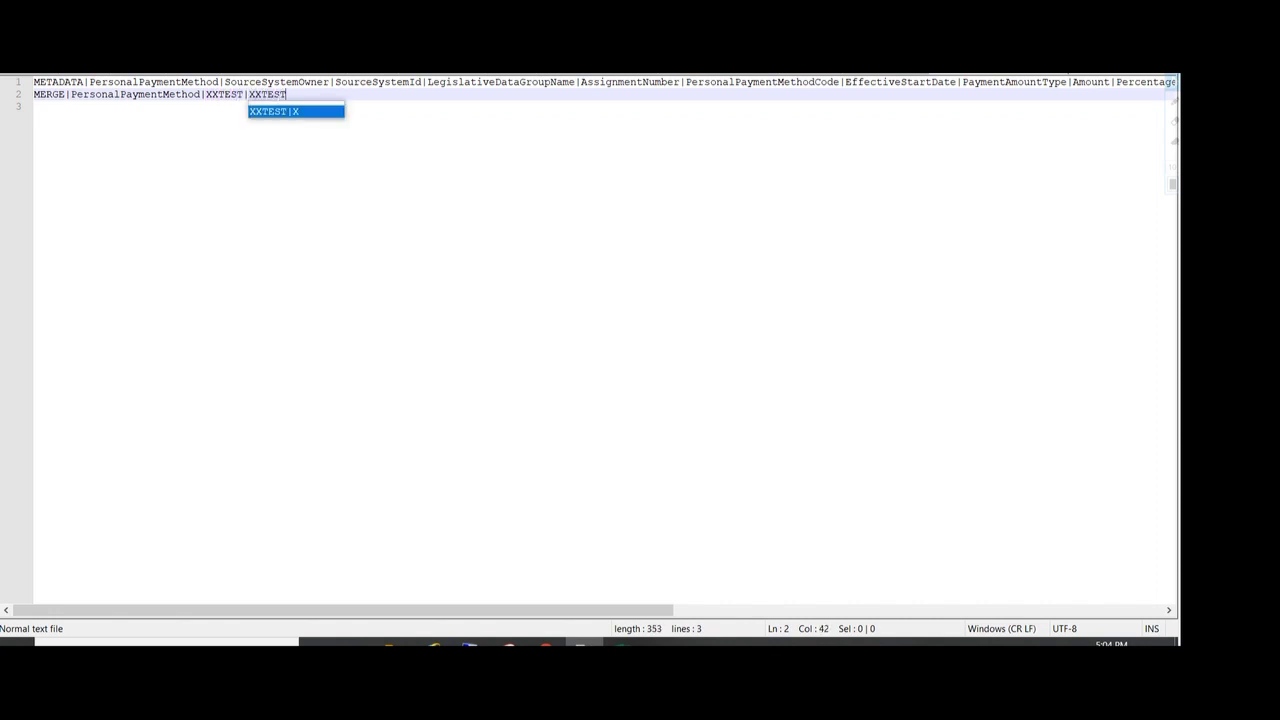
{"action": "type", "text": "|"}
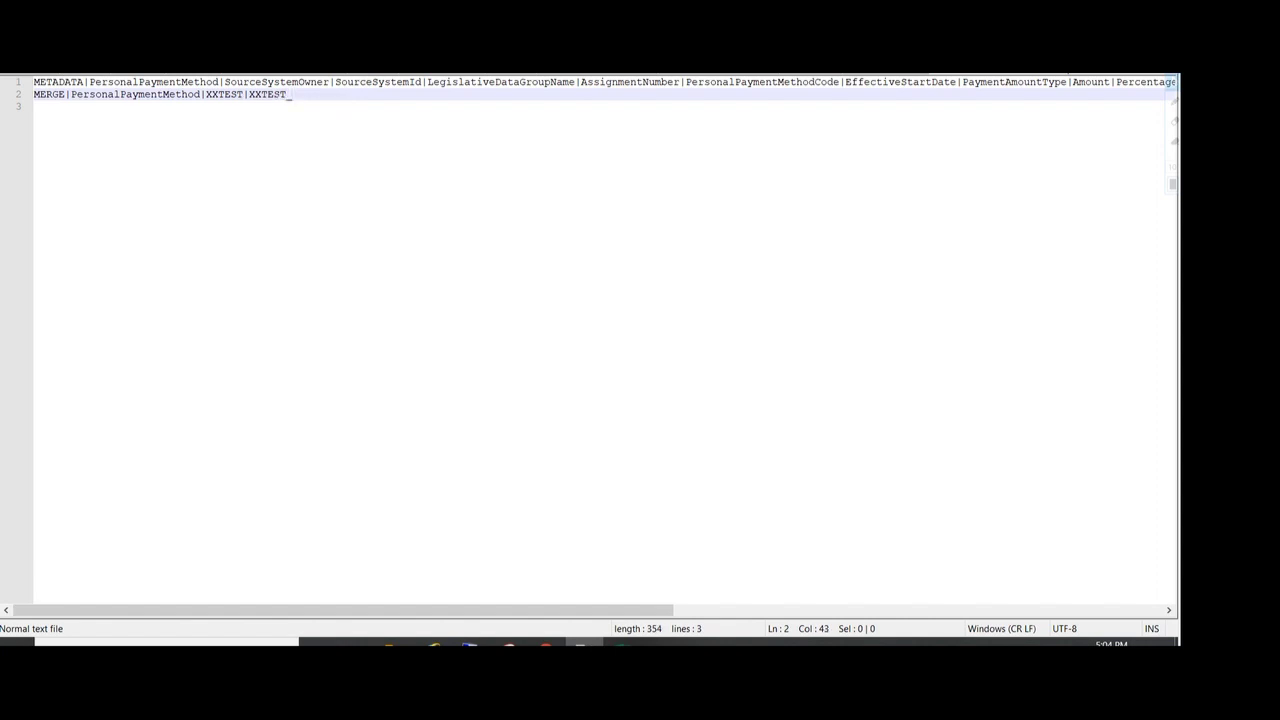
{"action": "type", "text": "PAYMETHOD2|US Legisl"}
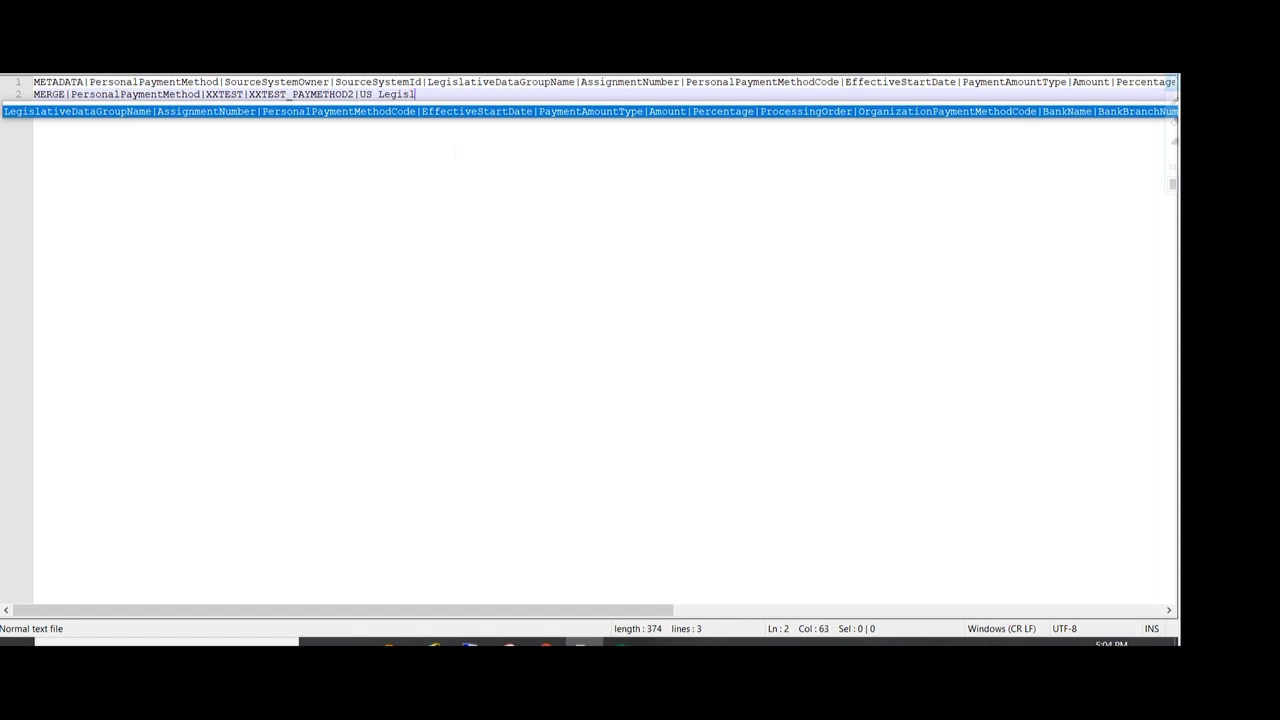
{"action": "type", "text": "ative Data "}
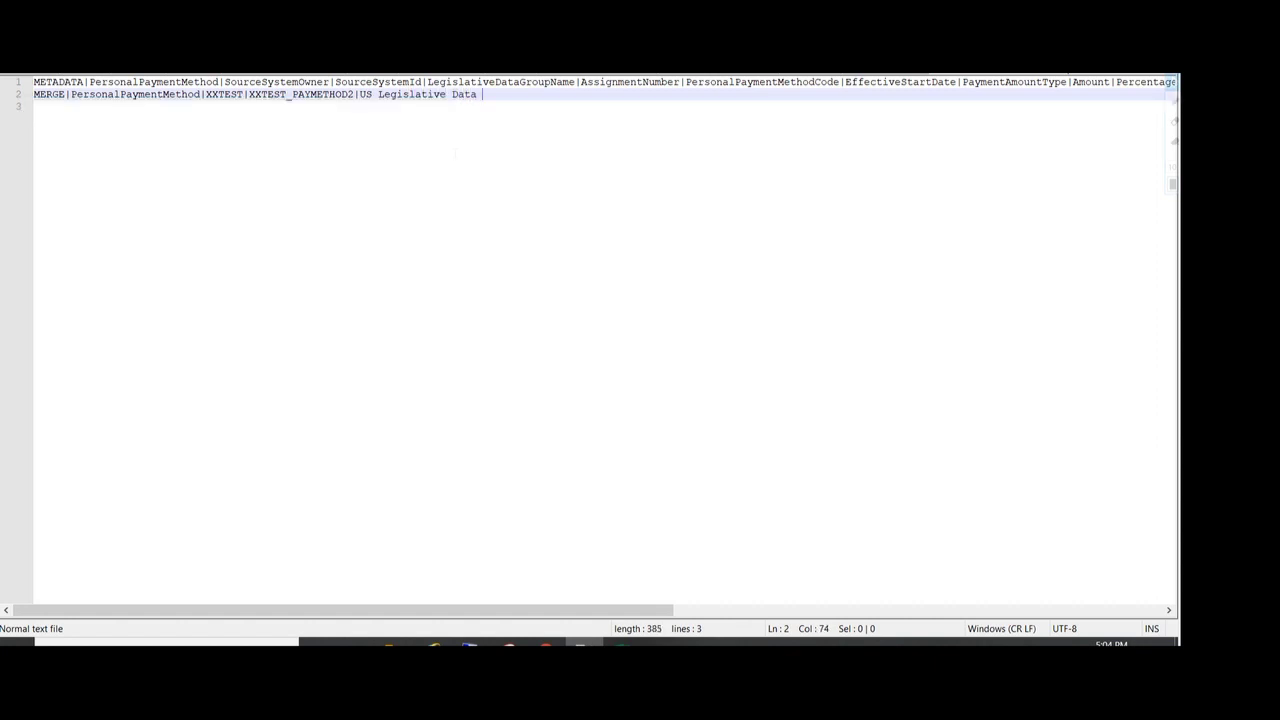
{"action": "type", "text": "Group|"}
- Add XXTEST_ASSIGN2 as the AssignmentNumber value in the MERGE line, followed by a pipe
{"action": "double_click", "coordinate": [608, 83]}
{"action": "left_click", "coordinate": [545, 95]}
{"action": "type", "text": "XXTEST"}
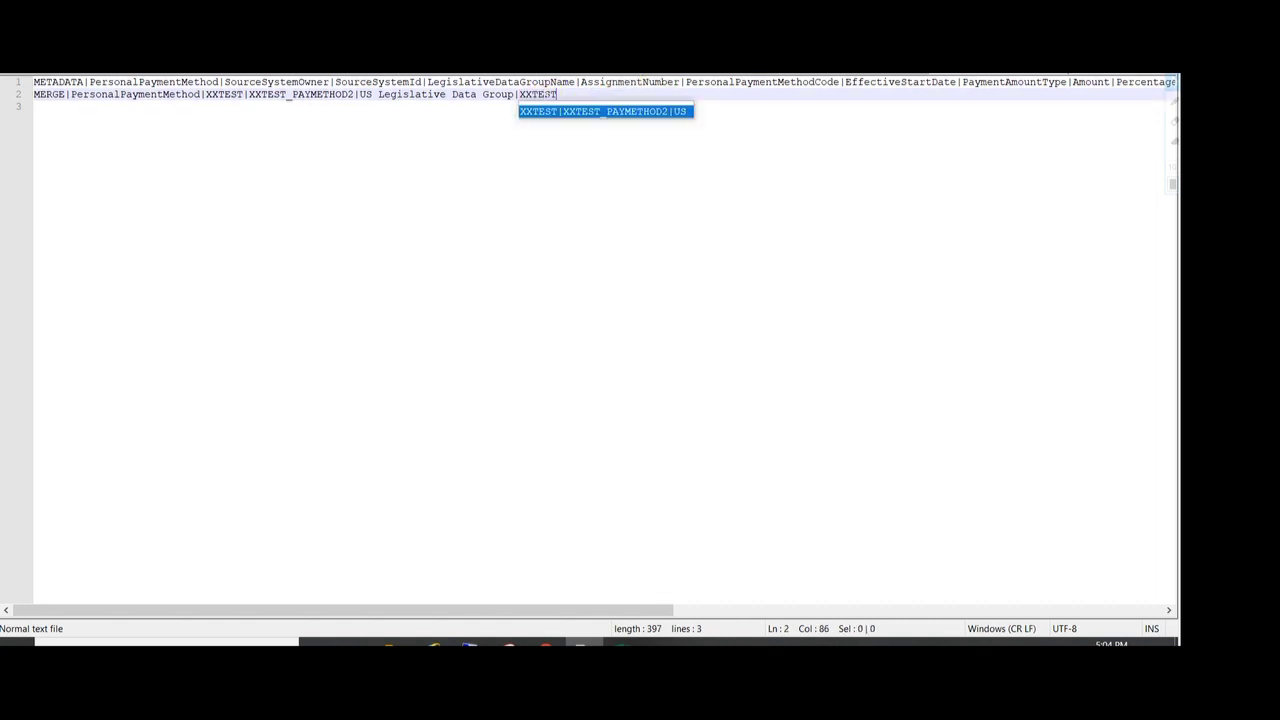
{"action": "type", "text": "_ASSIGN"}
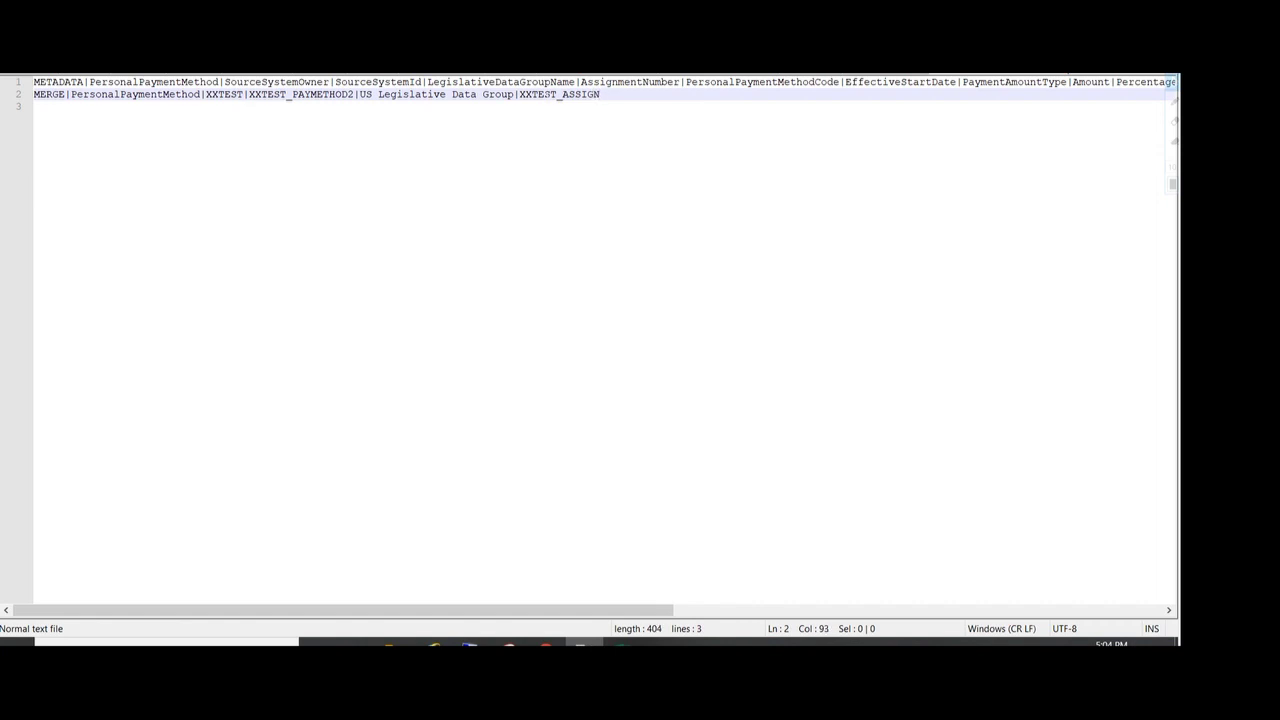
{"action": "type", "text": "2|"}
- Copy the source system ID XXTEST_PAYMETHOD2 to the end of the MERGE line as the PersonalPaymentMethodCode value
{"action": "double_click", "coordinate": [737, 84]}
{"action": "left_click", "coordinate": [623, 96]}
{"action": "double_click", "coordinate": [316, 94]}
{"action": "key", "text": "ctrl+c"}
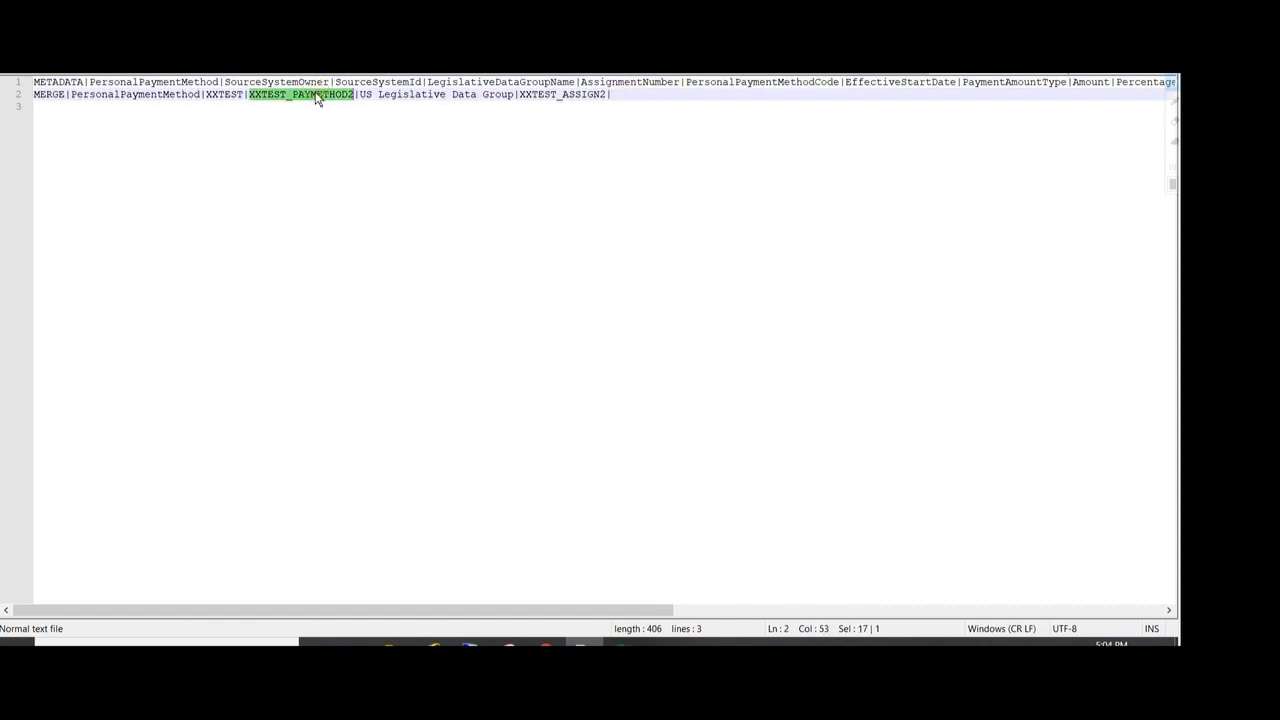
{"action": "left_click", "coordinate": [625, 97]}
{"action": "key", "text": "ctrl+v"}
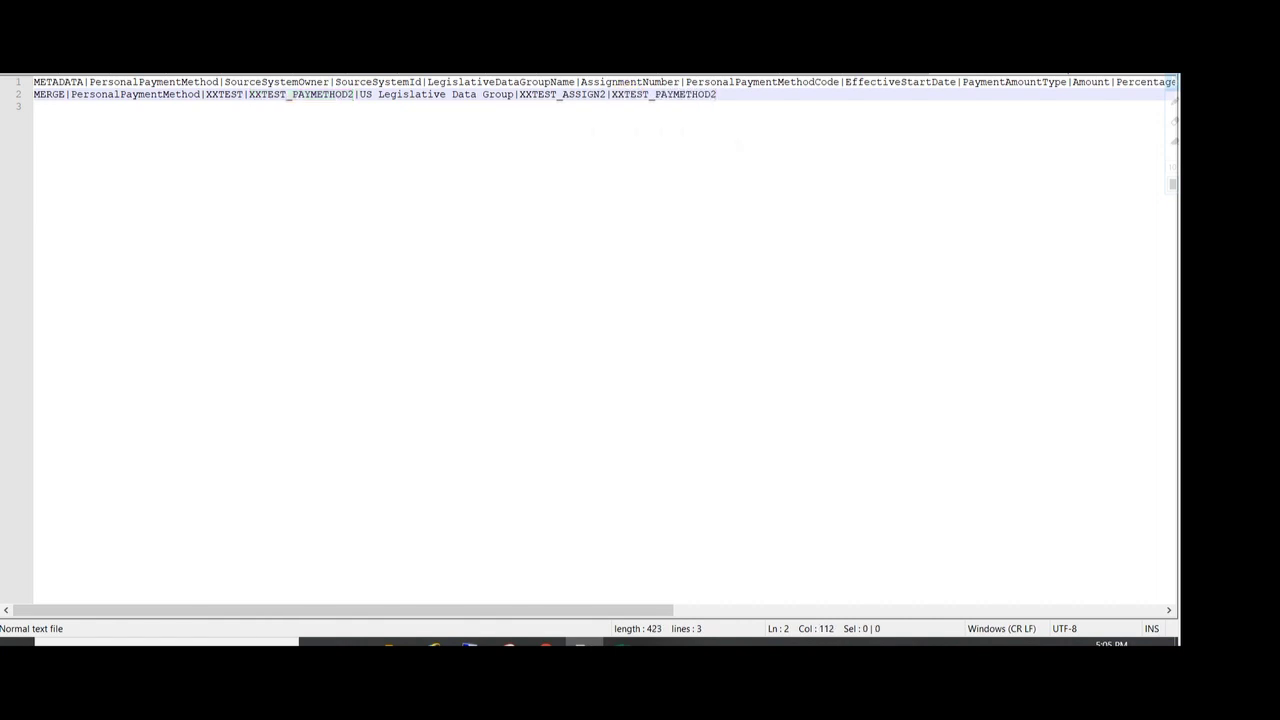
- Add effective start date 2021/04/19 and payment amount type P to the MERGE line, each followed by a pipe
{"action": "type", "text": "|2021/04/19|"}
{"action": "left_click", "coordinate": [985, 82]}
{"action": "triple_click", "coordinate": [986, 81]}
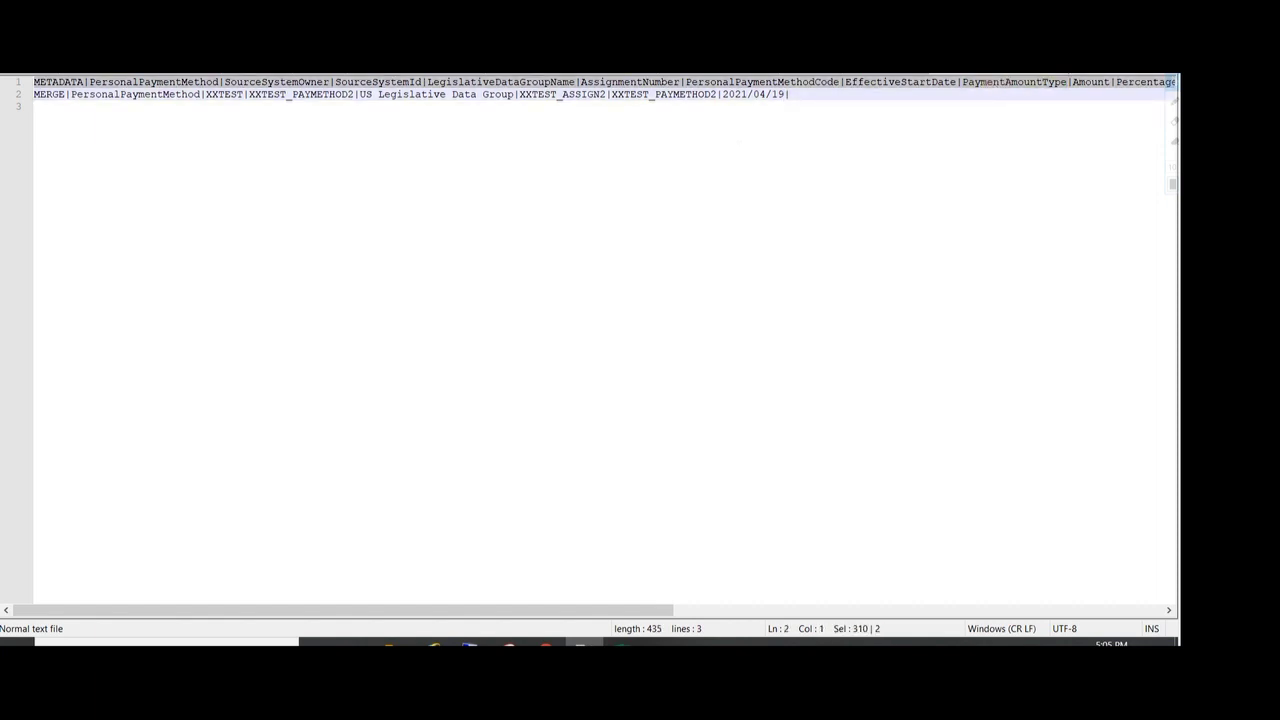
{"action": "left_click", "coordinate": [279, 583]}
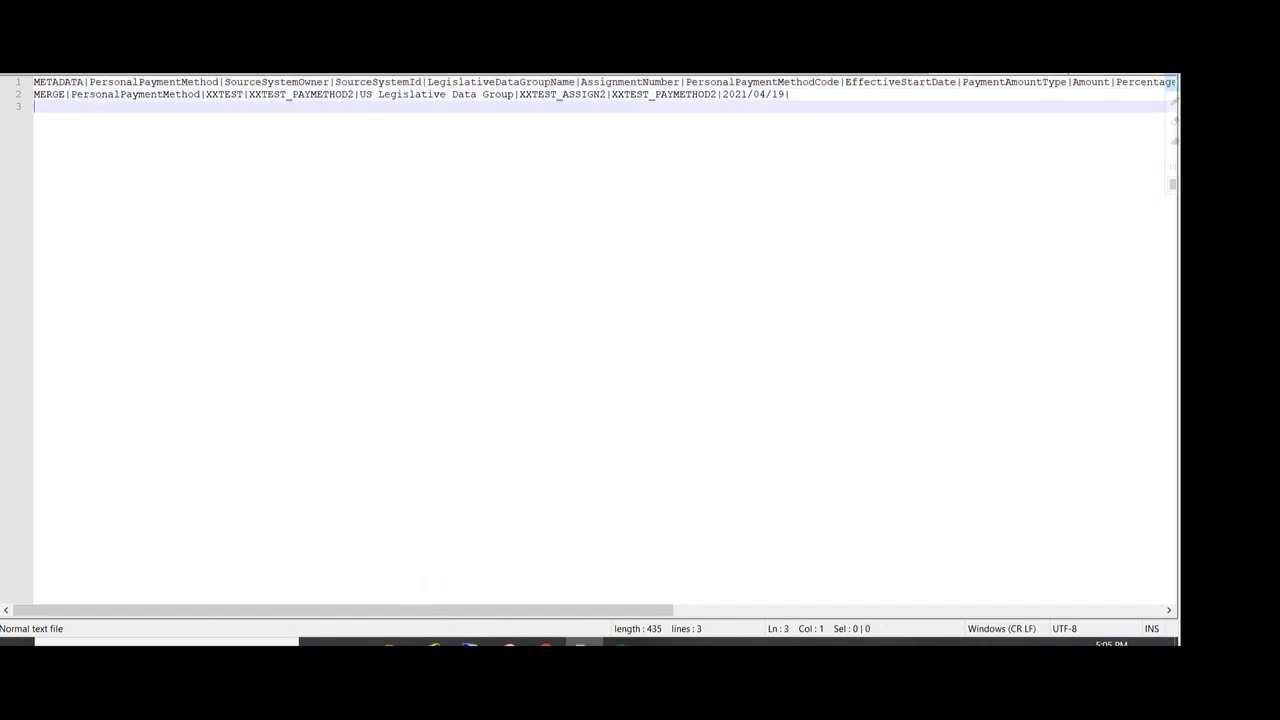
{"action": "left_click_drag", "start_coordinate": [411, 609], "coordinate": [729, 609]}
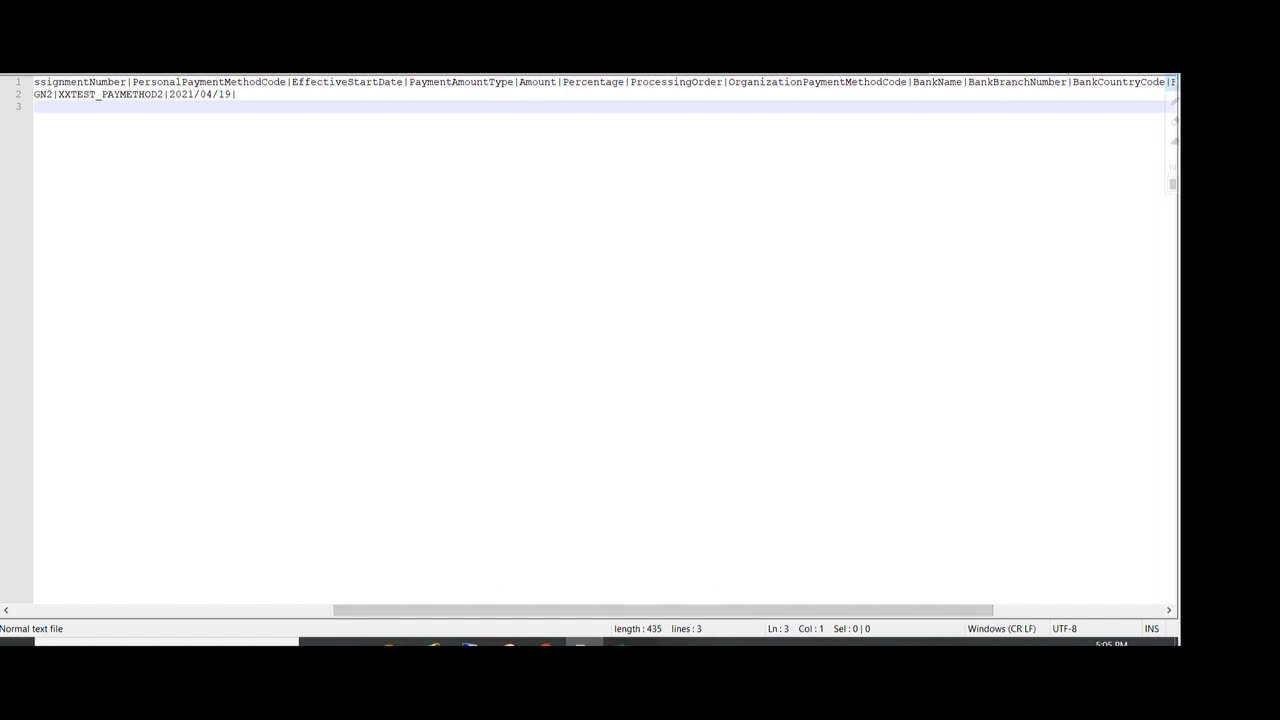
{"action": "double_click", "coordinate": [429, 82]}
{"action": "left_click", "coordinate": [251, 93]}
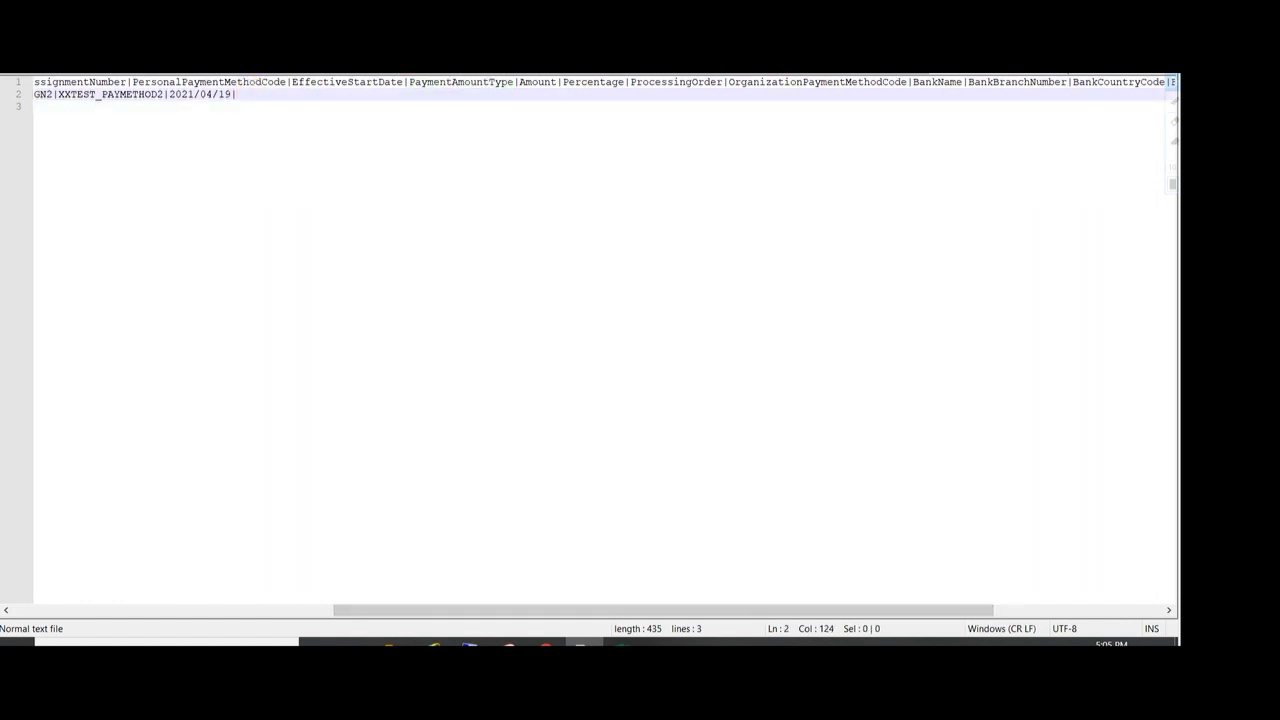
{"action": "type", "text": "P|"}
- Leave the Amount value empty and add 100 as the Percentage value in the MERGE line, with pipe delimiters
{"action": "double_click", "coordinate": [537, 82]}
{"action": "left_click", "coordinate": [493, 104]}
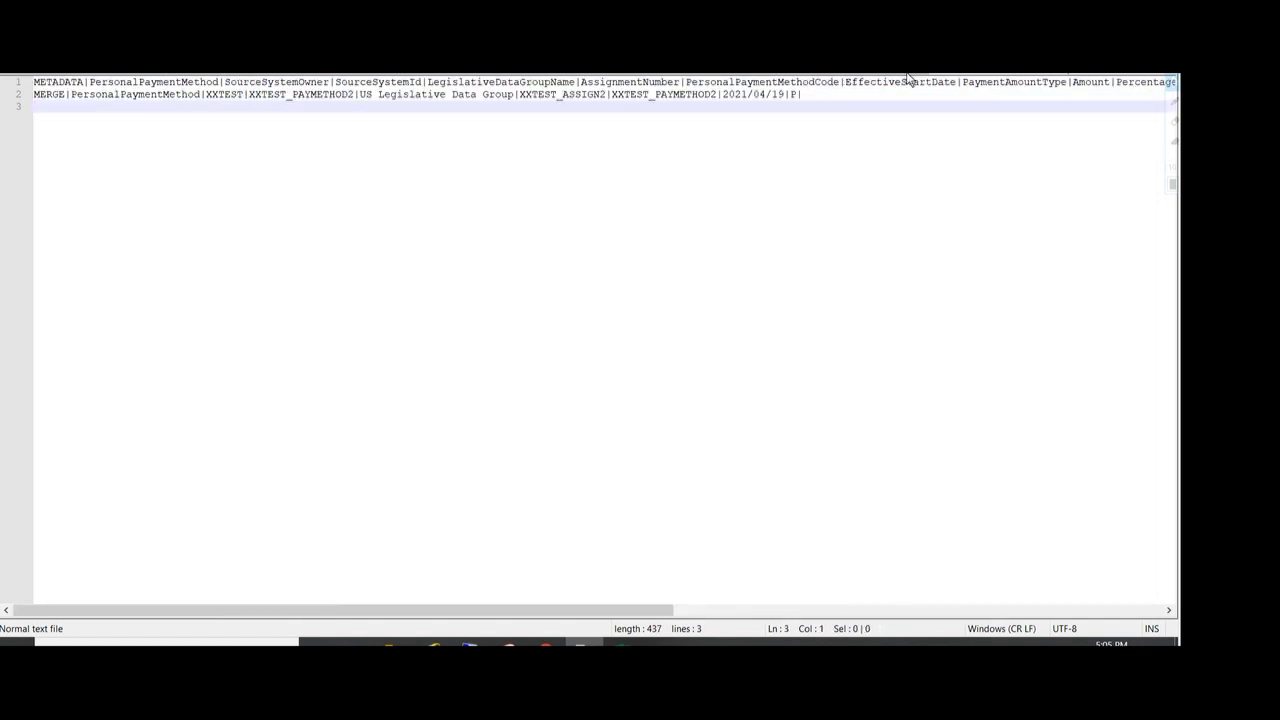
{"action": "left_click", "coordinate": [812, 94]}
{"action": "type", "text": "|"}
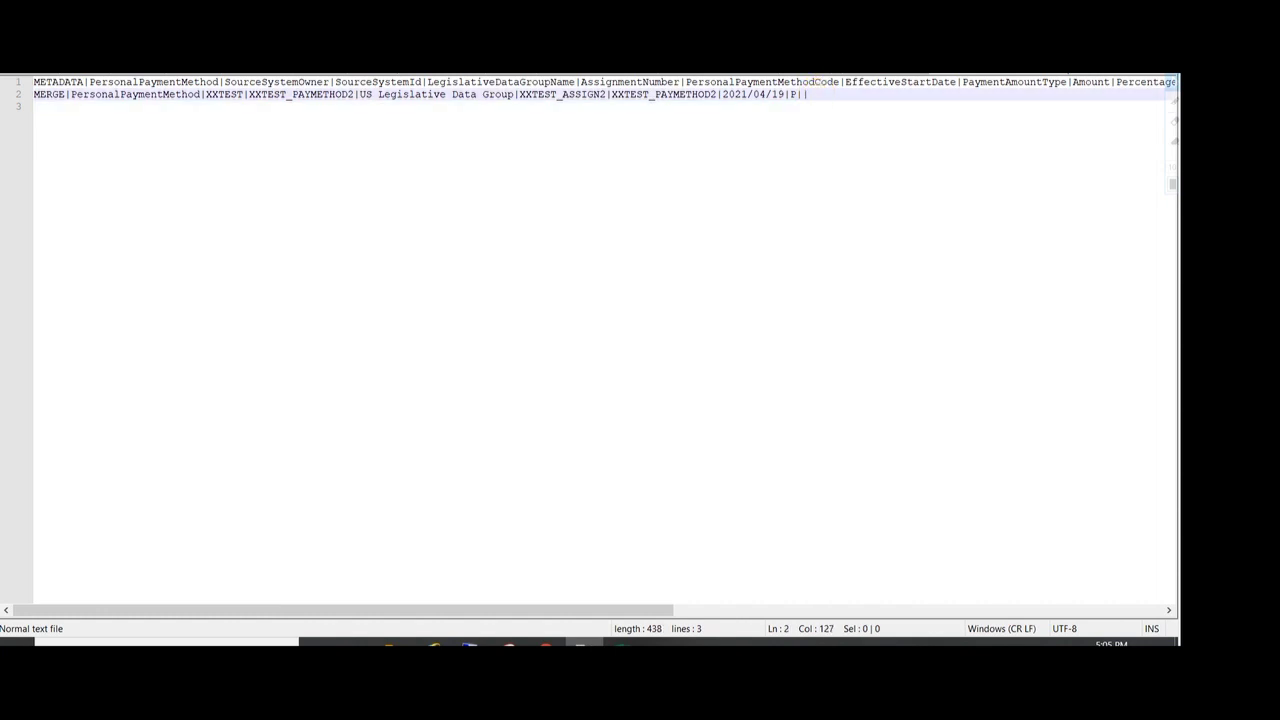
{"action": "double_click", "coordinate": [1140, 83]}
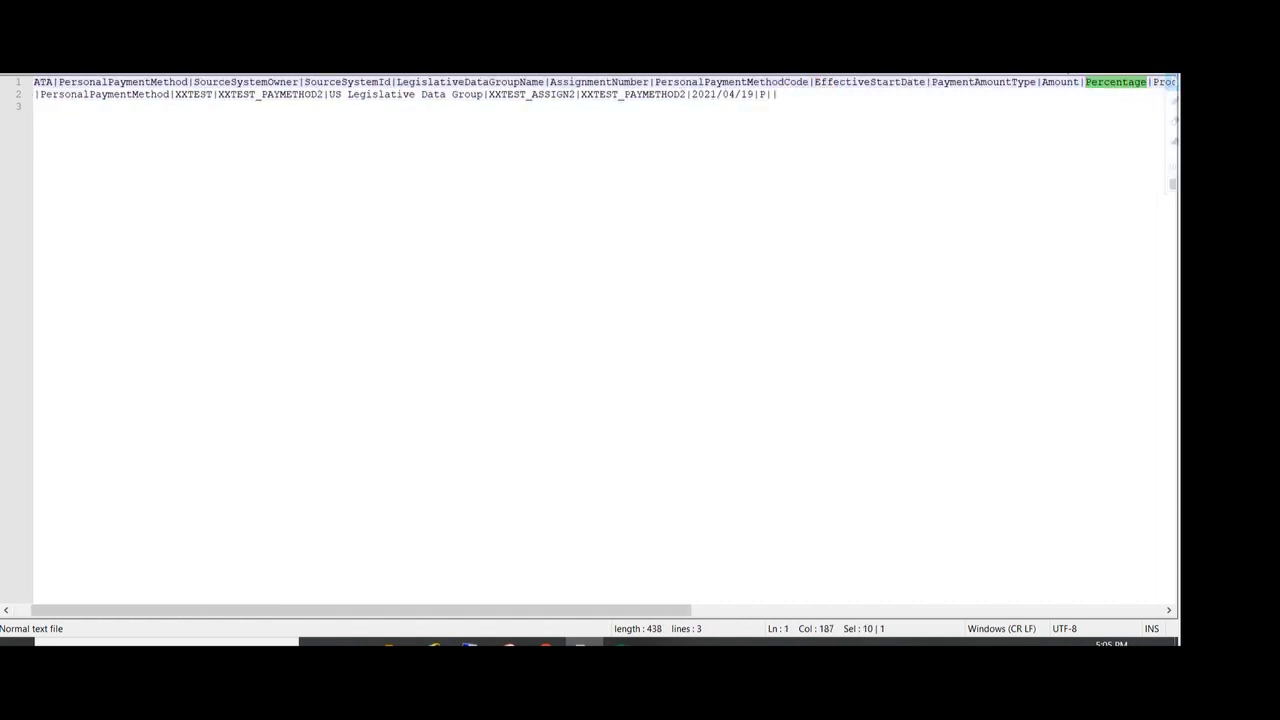
{"action": "left_click", "coordinate": [778, 94]}
{"action": "type", "text": "1"}
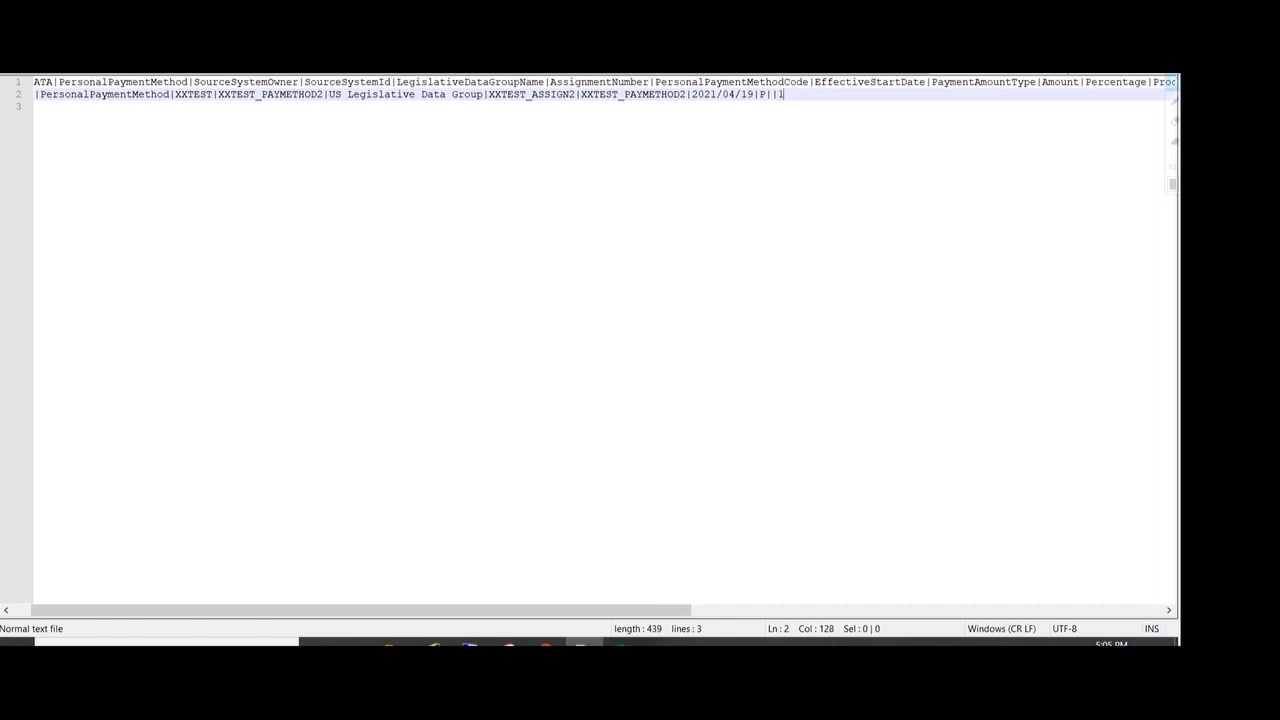
{"action": "type", "text": "00|"}
- Add processing order 1 and organization payment method code Direct Deposit to the MERGE line, each followed by a pipe
{"action": "left_click_drag", "start_coordinate": [557, 608], "coordinate": [937, 609]}
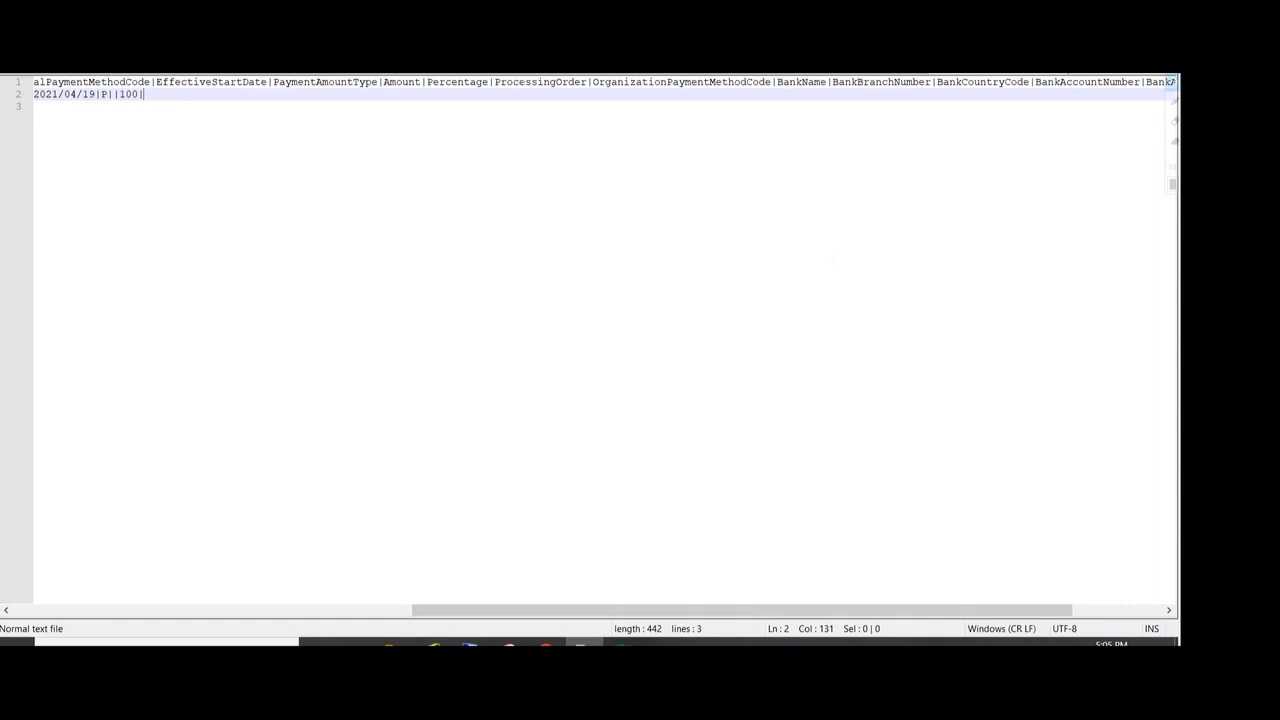
{"action": "double_click", "coordinate": [540, 81]}
{"action": "left_click", "coordinate": [144, 94]}
{"action": "type", "text": "1|"}
{"action": "double_click", "coordinate": [628, 86]}
{"action": "left_click", "coordinate": [268, 96]}
{"action": "type", "text": "D"}
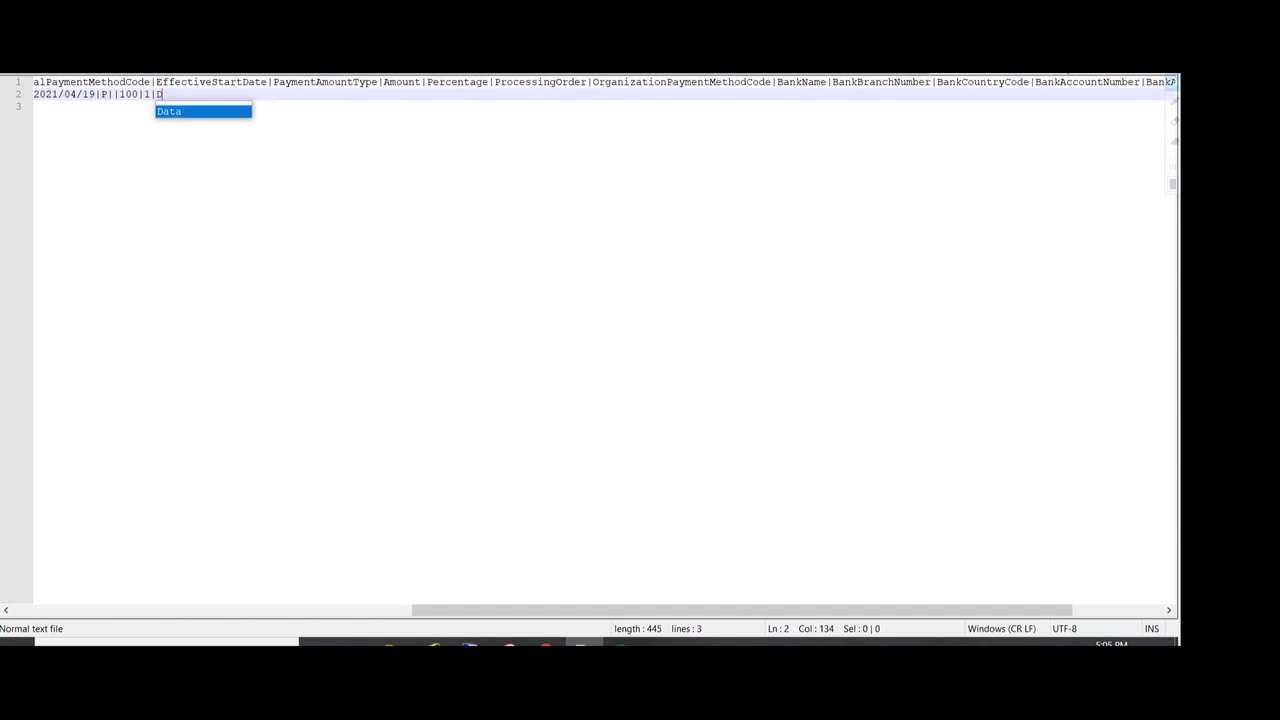
{"action": "type", "text": "irect De"}
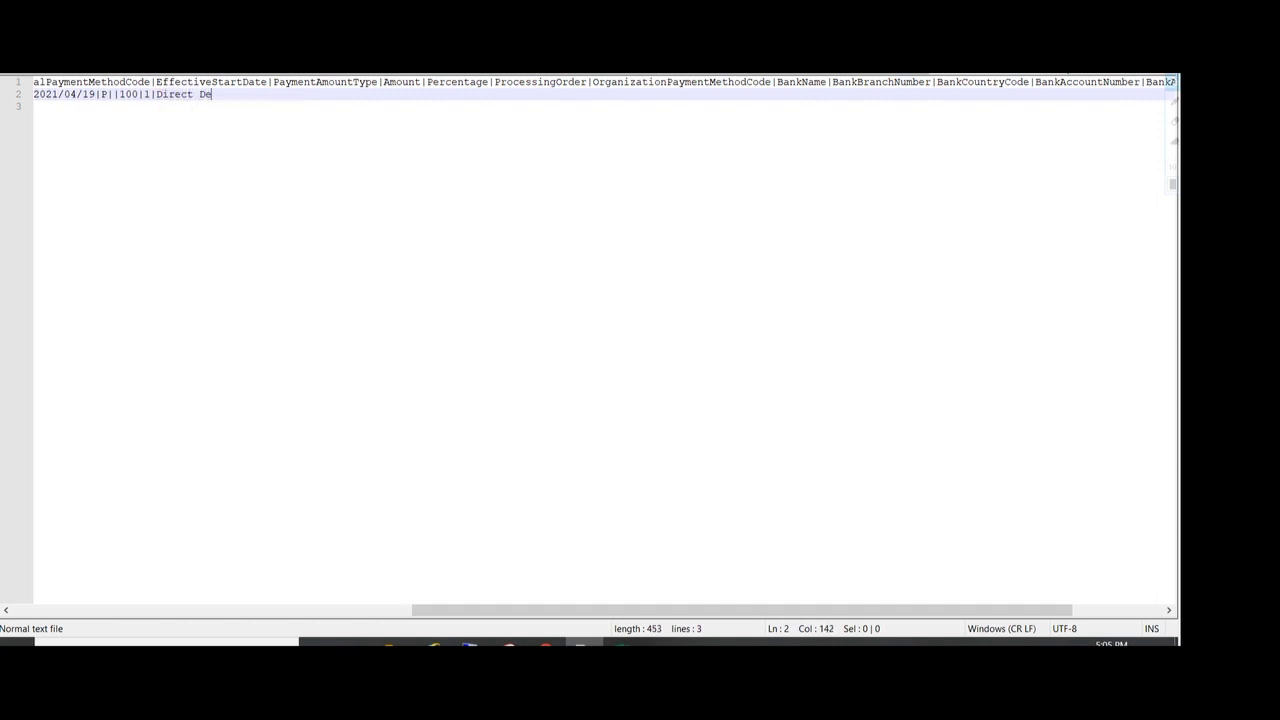
{"action": "type", "text": "posit|"}
- Add the bank name American Bank from the bank data file to the MERGE line, followed by a pipe
{"action": "double_click", "coordinate": [801, 82]}
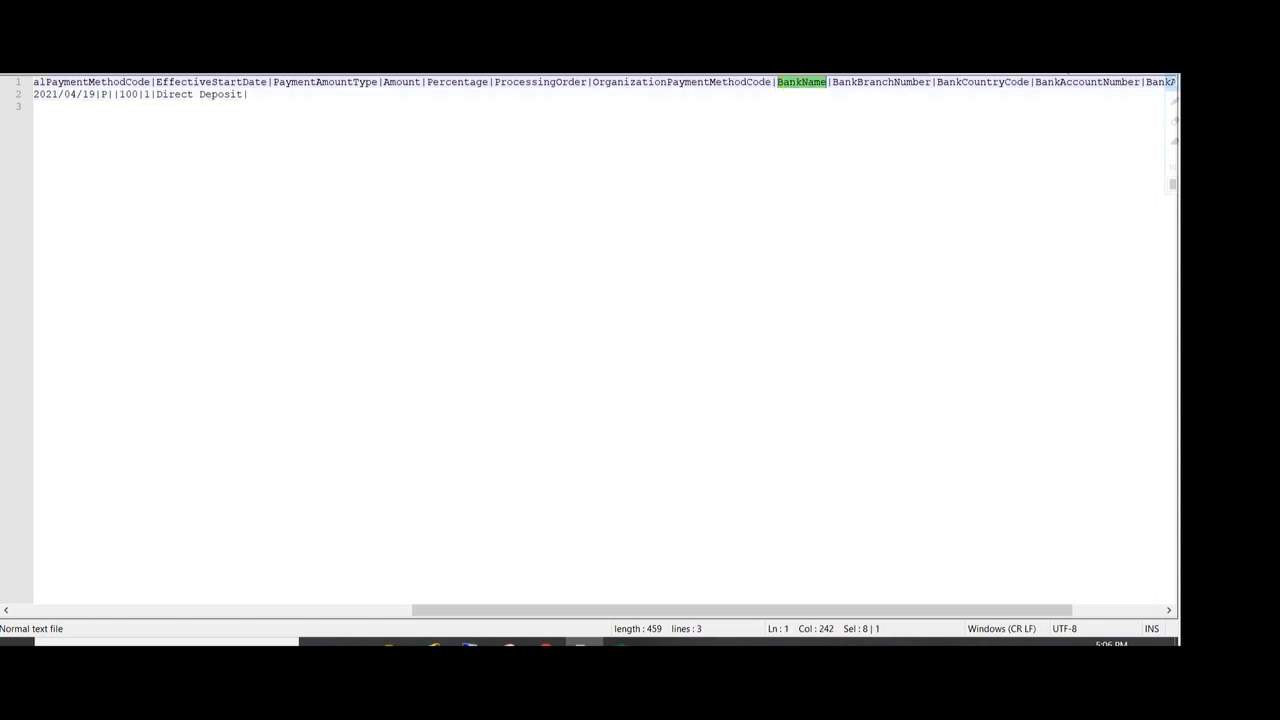
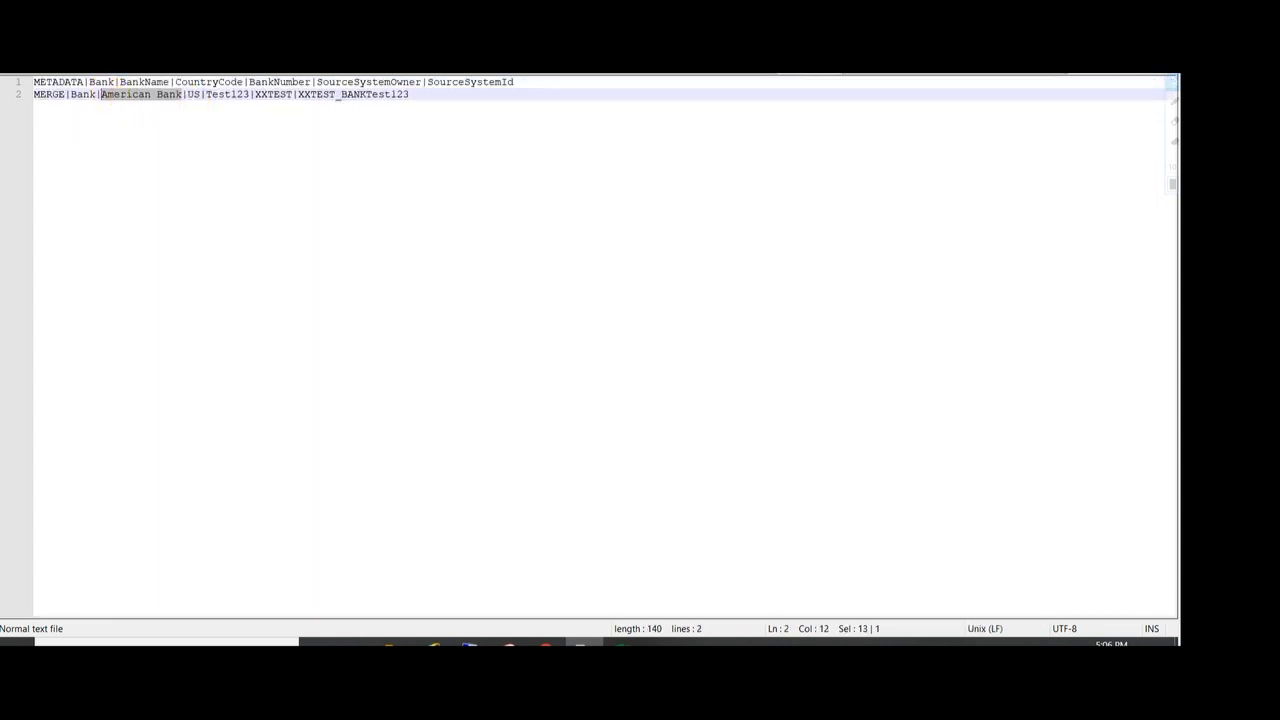
{"action": "left_click", "coordinate": [968, 72]}
{"action": "type", "text": "American Bank"}
{"action": "type", "text": "|"}
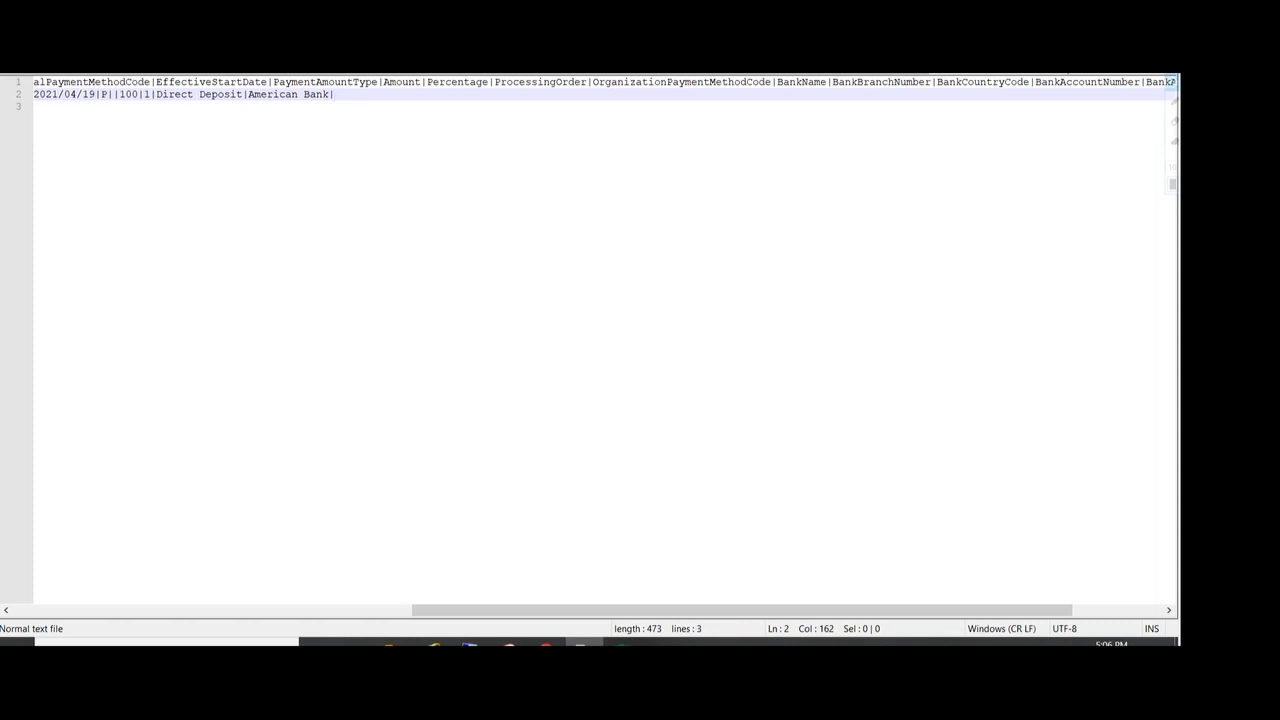
- Add bank branch number 000000123 and bank country code US to the MERGE line, each followed by a pipe
{"action": "double_click", "coordinate": [863, 83]}
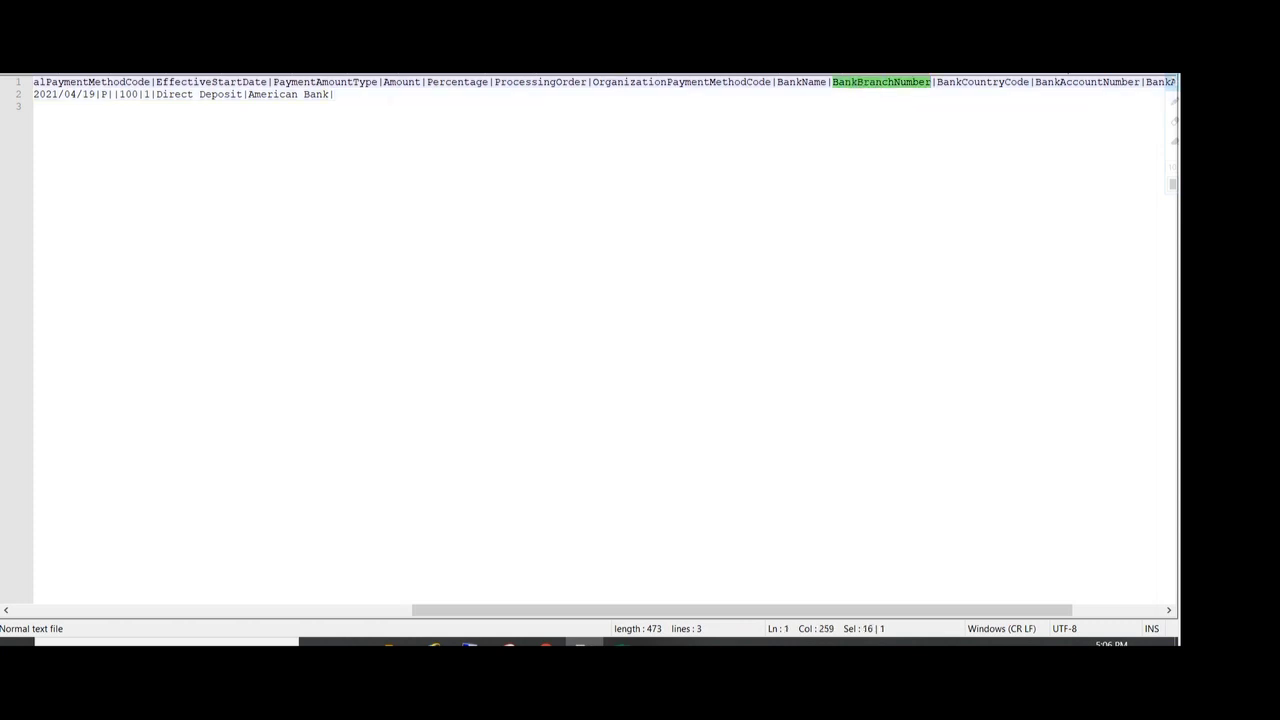
{"action": "left_click", "coordinate": [385, 94]}
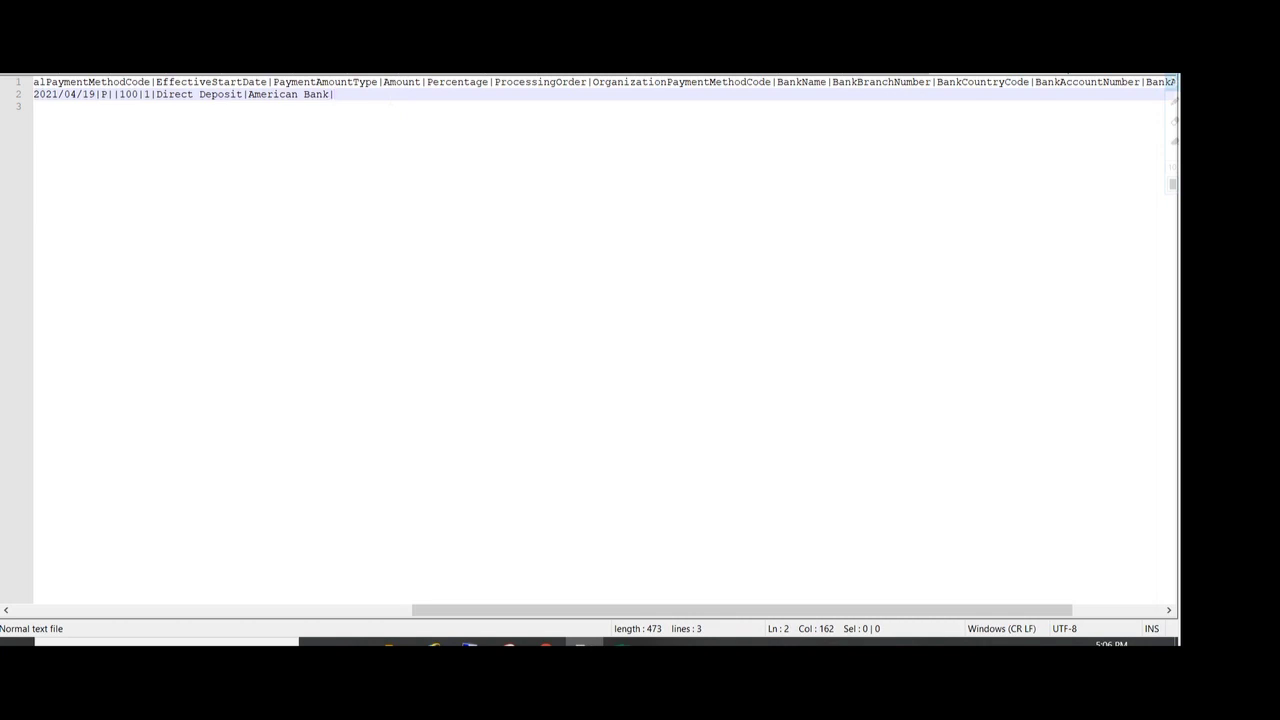
{"action": "type", "text": "000000123|US|"}
- Add the bank account number's last four digits and a pipe, and finish the MERGE line with account type Checking
{"action": "double_click", "coordinate": [1086, 81]}
{"action": "left_click_drag", "start_coordinate": [1001, 615], "coordinate": [1140, 609]}
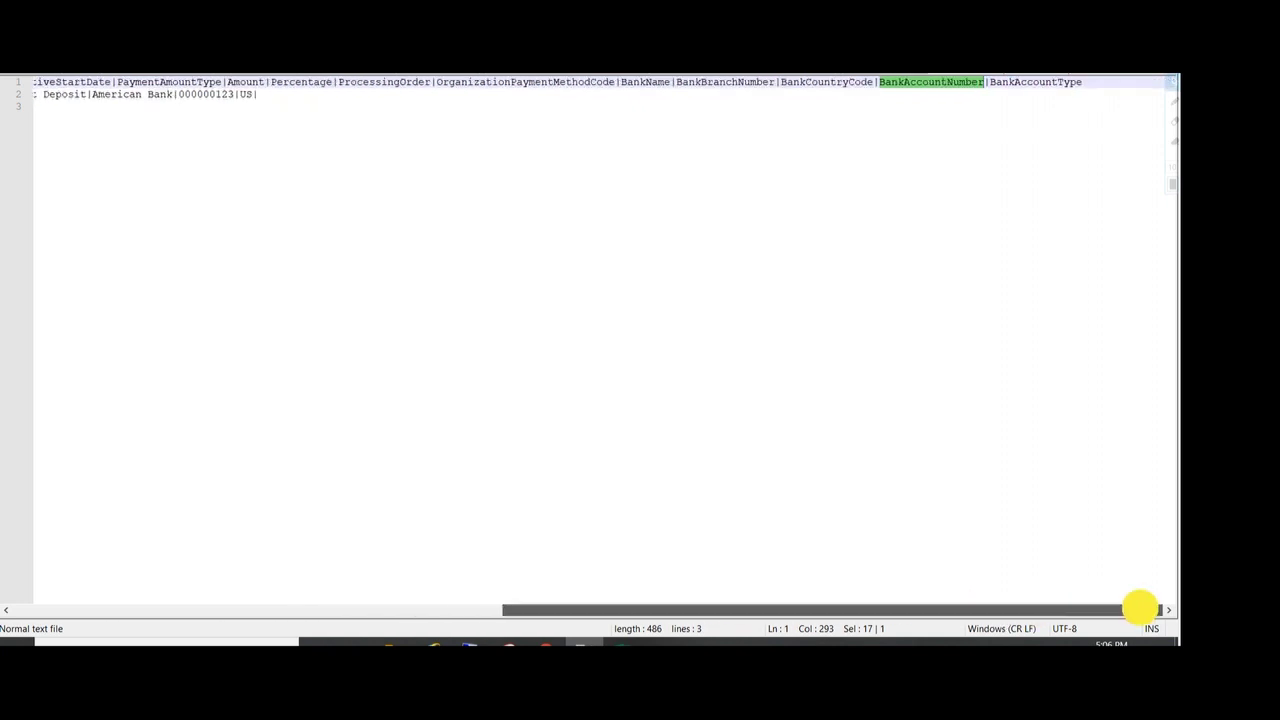
{"action": "left_click_drag", "start_coordinate": [318, 106], "coordinate": [318, 99]}
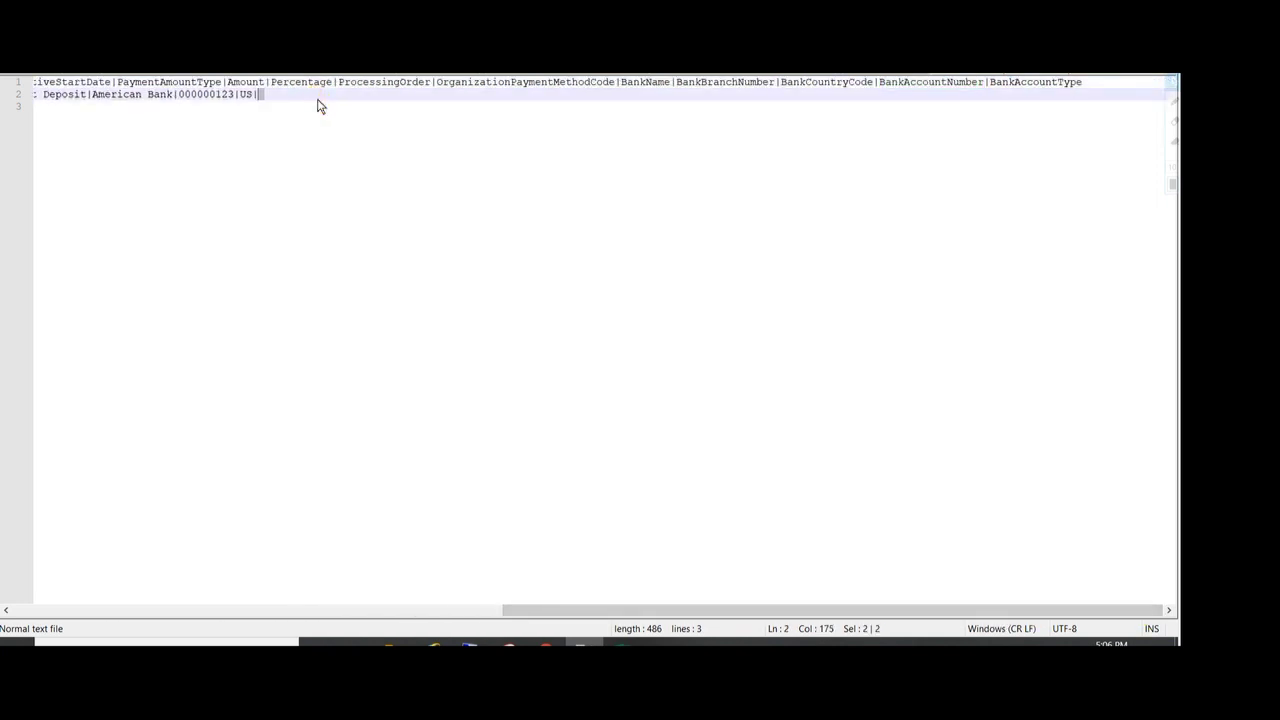
{"action": "left_click", "coordinate": [317, 99]}
{"action": "type", "text": "3456|"}
{"action": "double_click", "coordinate": [1043, 82]}
{"action": "left_click", "coordinate": [329, 93]}
{"action": "type", "text": "Checking"}
- Insert the note "(Only last 4 digit, because of masking)" directly after the bank account number in the MERGE line
{"action": "double_click", "coordinate": [272, 96]}
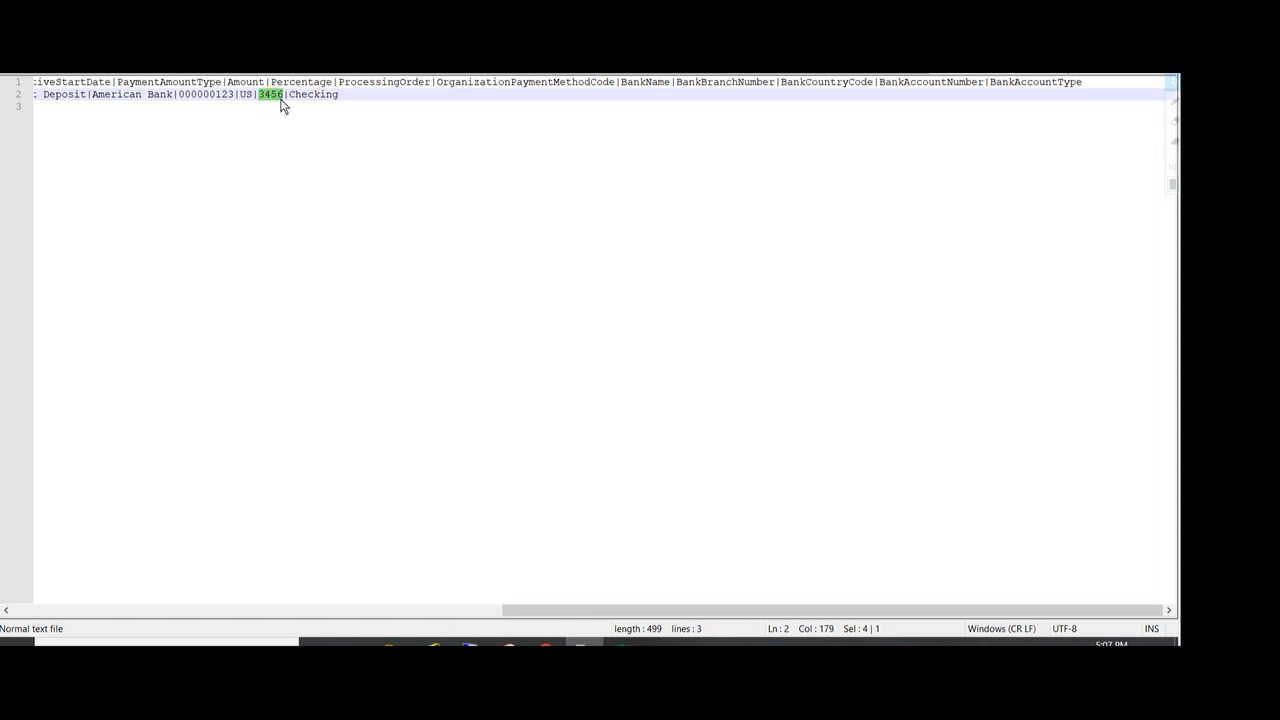
{"action": "key", "text": "Right"}
{"action": "type", "text": "()"}
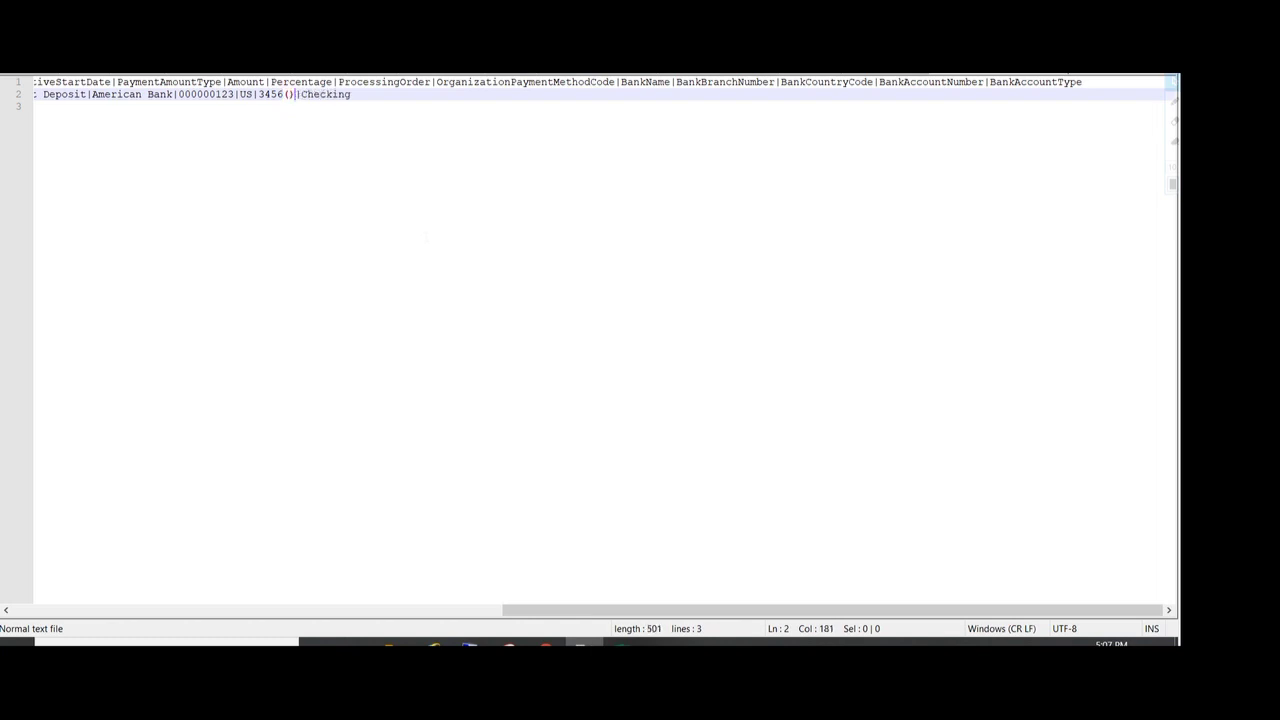
{"action": "left_click", "coordinate": [289, 94]}
{"action": "type", "text": "Only last"}
{"action": "type", "text": "4 "}
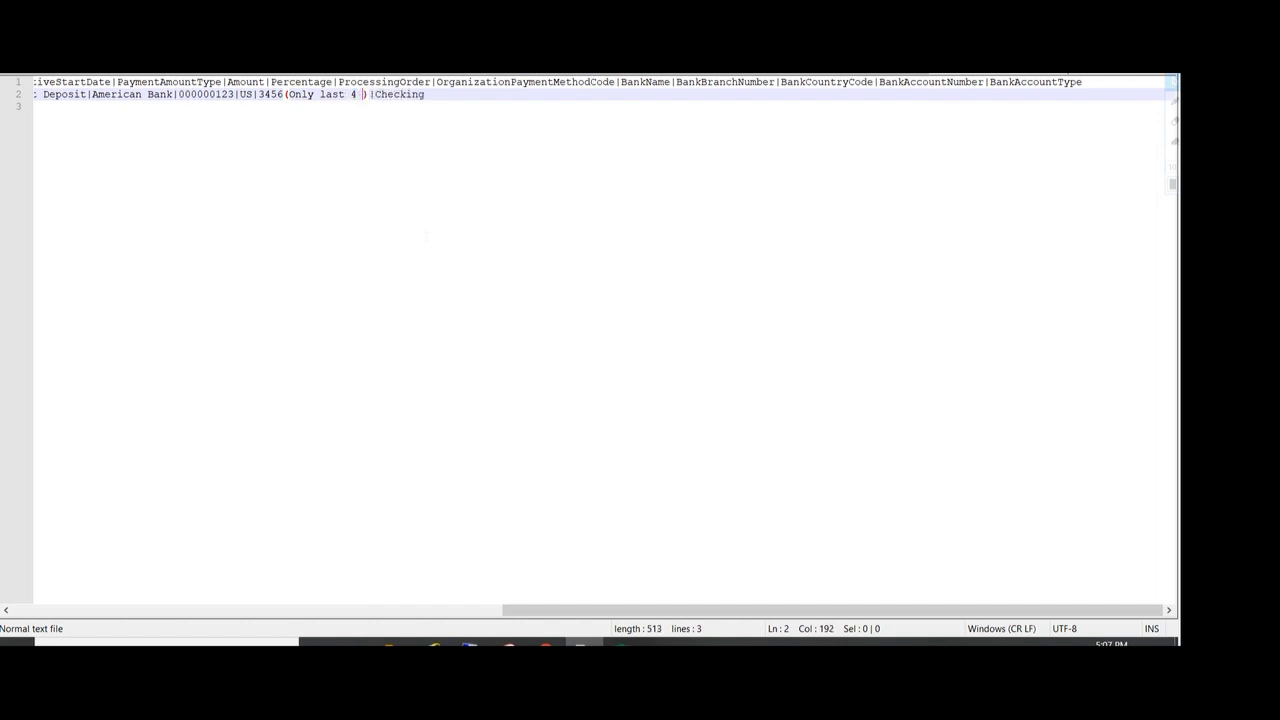
{"action": "type", "text": "digit"}
{"action": "type", "text": ", "}
{"action": "type", "text": "m"}
{"action": "type", "text": "o"}
{"action": "key", "text": "BackSpace"}
{"action": "key", "text": "BackSpace"}
{"action": "type", "text": "because of masking"}
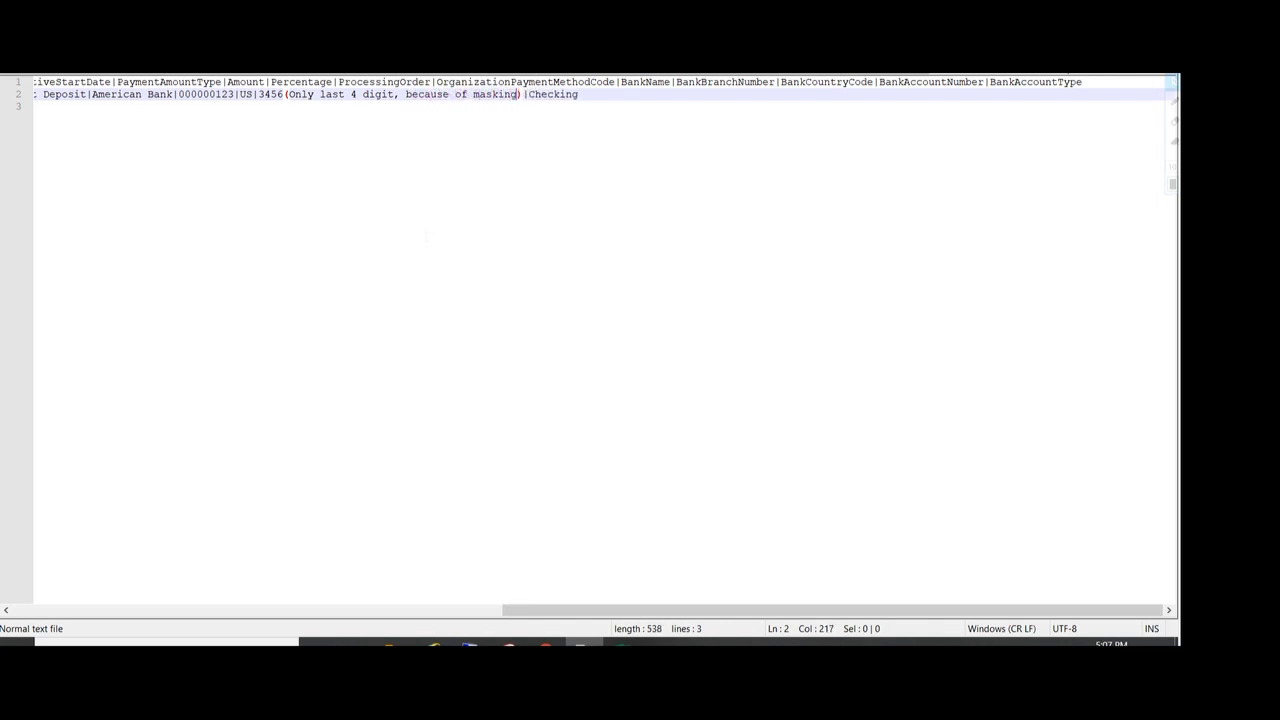
- Remove the note "(Only last 4 digit, because of masking)" from after the bank account number in the MERGE line
{"action": "key", "text": "shift+Left"}
{"action": "key", "text": "shift+Left"}
{"action": "key", "text": "shift+Left"}
{"action": "key", "text": "shift+Left"}
{"action": "key", "text": "shift+Left"}
{"action": "key", "text": "shift+Left"}
{"action": "key", "text": "shift+Left"}
{"action": "key", "text": "shift+Left"}
{"action": "key", "text": "shift+Left"}
{"action": "key", "text": "shift+Left"}
{"action": "key", "text": "shift+Left"}
{"action": "key", "text": "shift+Left"}
{"action": "key", "text": "shift+Left"}
{"action": "key", "text": "shift+Left"}
{"action": "key", "text": "shift+Left"}
{"action": "key", "text": "shift+Left"}
{"action": "key", "text": "shift+Left"}
{"action": "key", "text": "shift+Left"}
{"action": "key", "text": "shift+Left"}
{"action": "key", "text": "shift+Left"}
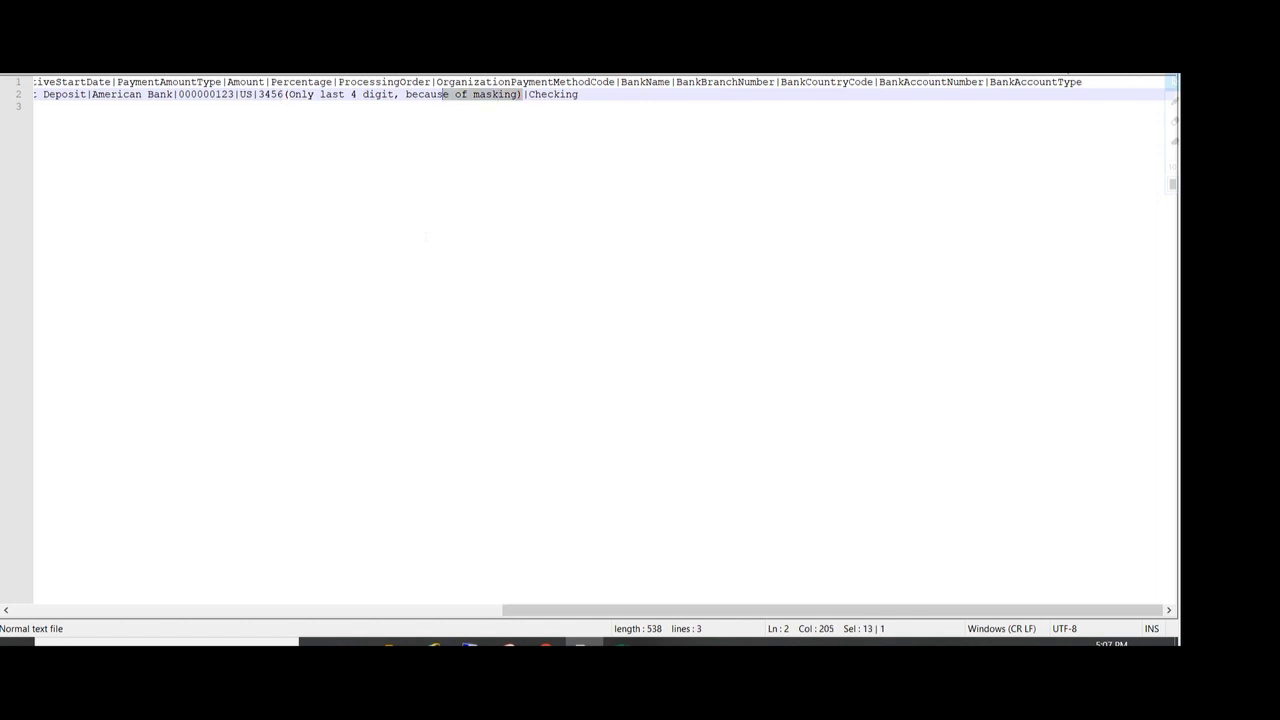
{"action": "key", "text": "shift+Left"}
{"action": "key", "text": "shift+Left"}
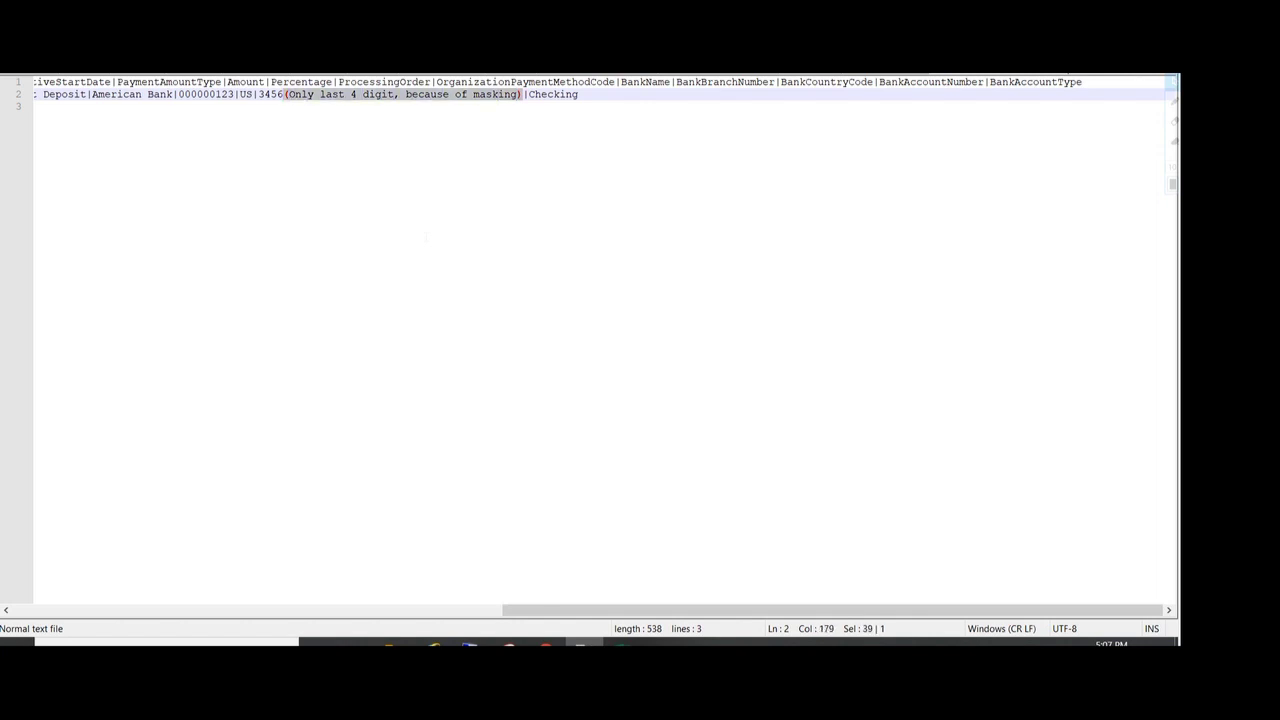
{"action": "key", "text": "Delete"}
{"action": "left_click_drag", "start_coordinate": [555, 610], "coordinate": [120, 603]}
{"action": "left_click", "coordinate": [257, 366]}
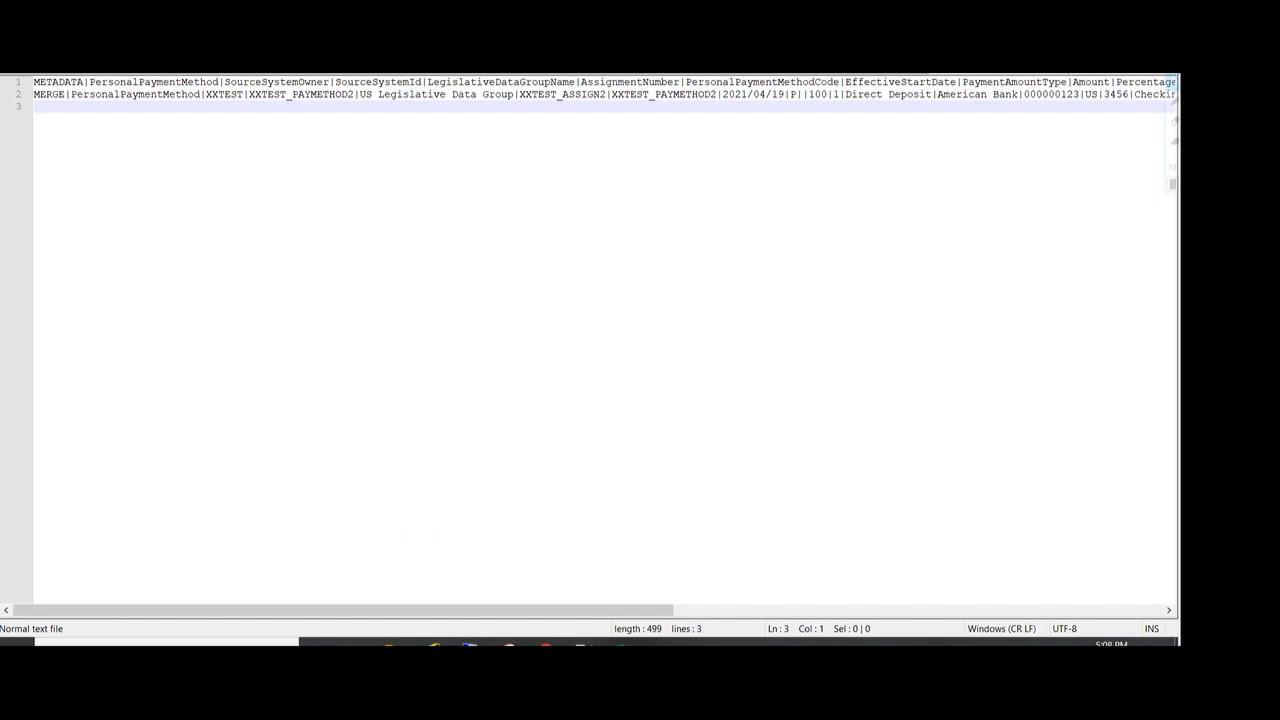
- Switch to File Explorer and compress PersonalPaymentMethod.dat into a ZIP-format archive in the PersonalPaymentMethod folder
{"action": "mouse_move", "coordinate": [392, 641]}
{"action": "left_click", "coordinate": [337, 603]}
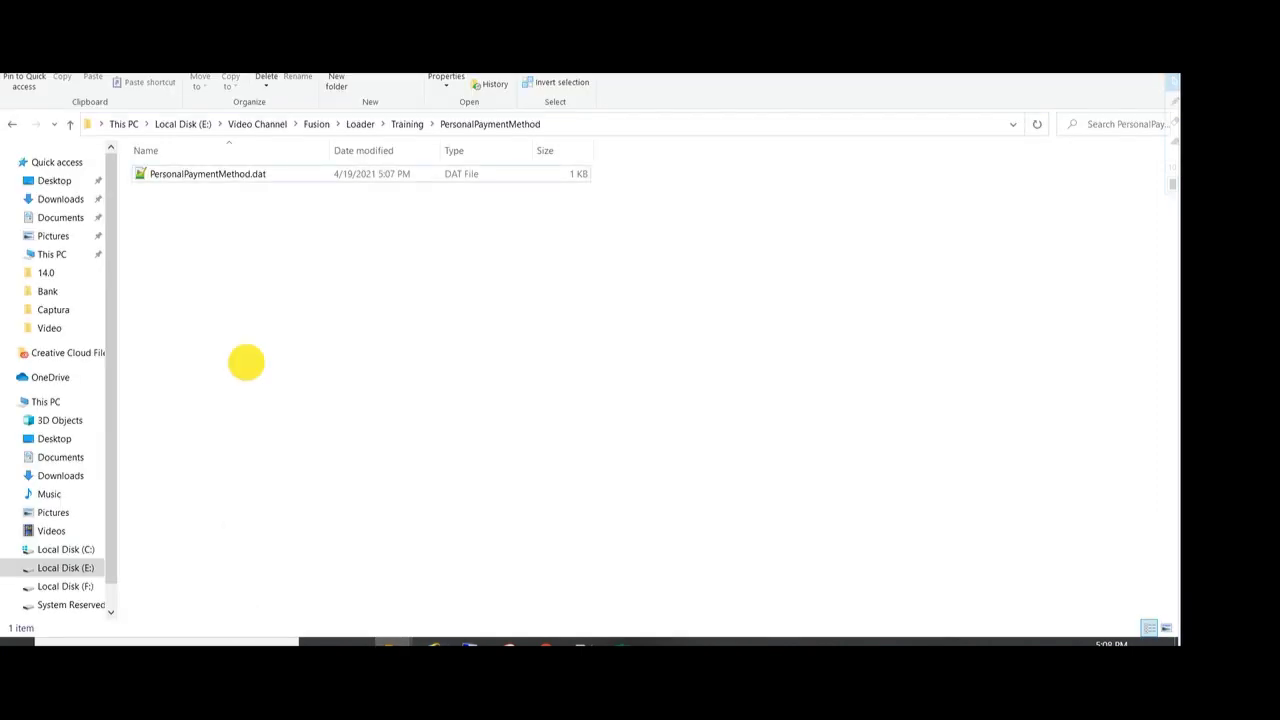
{"action": "left_click", "coordinate": [221, 176]}
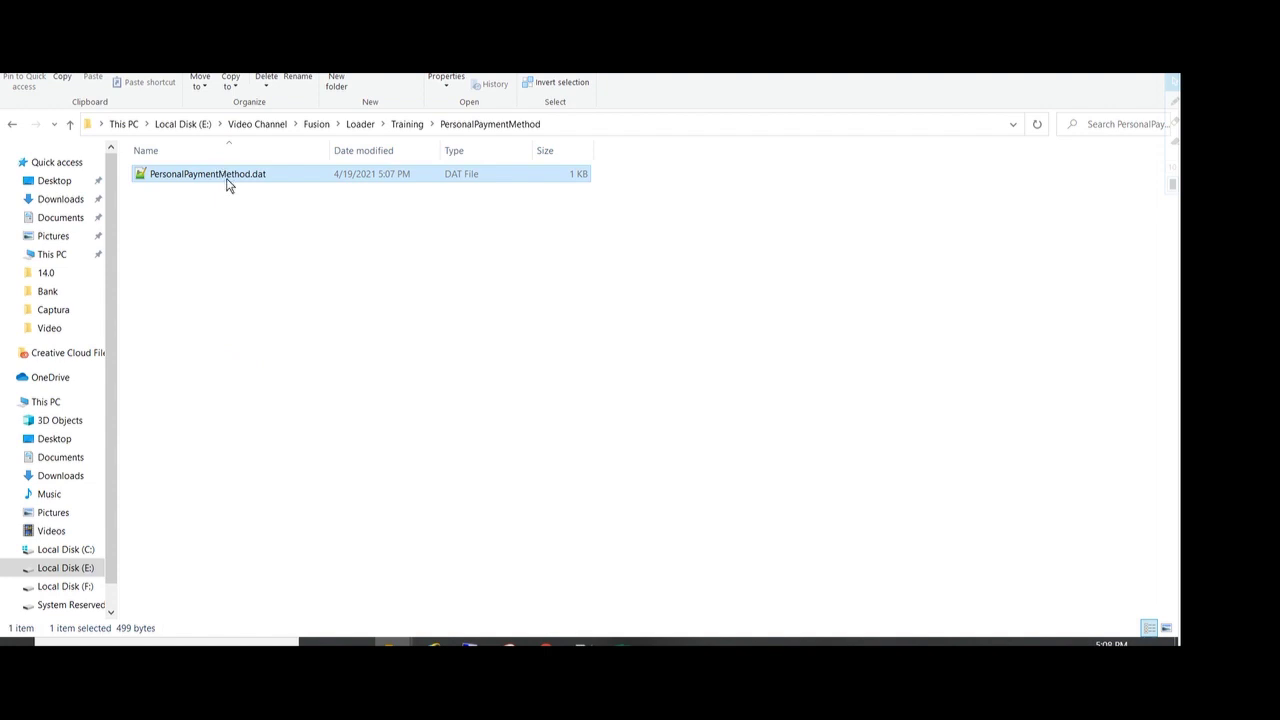
{"action": "right_click", "coordinate": [222, 177]}
{"action": "left_click", "coordinate": [303, 297]}
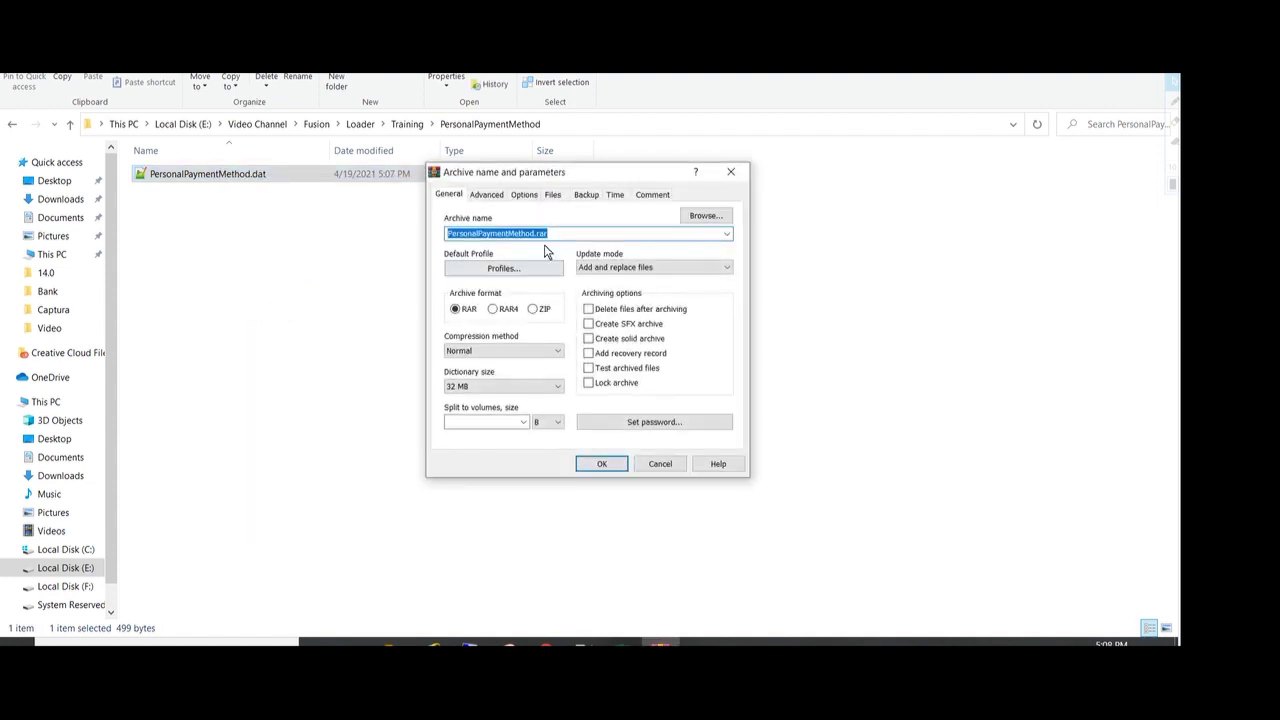
{"action": "left_click", "coordinate": [533, 309]}
{"action": "left_click", "coordinate": [600, 463]}
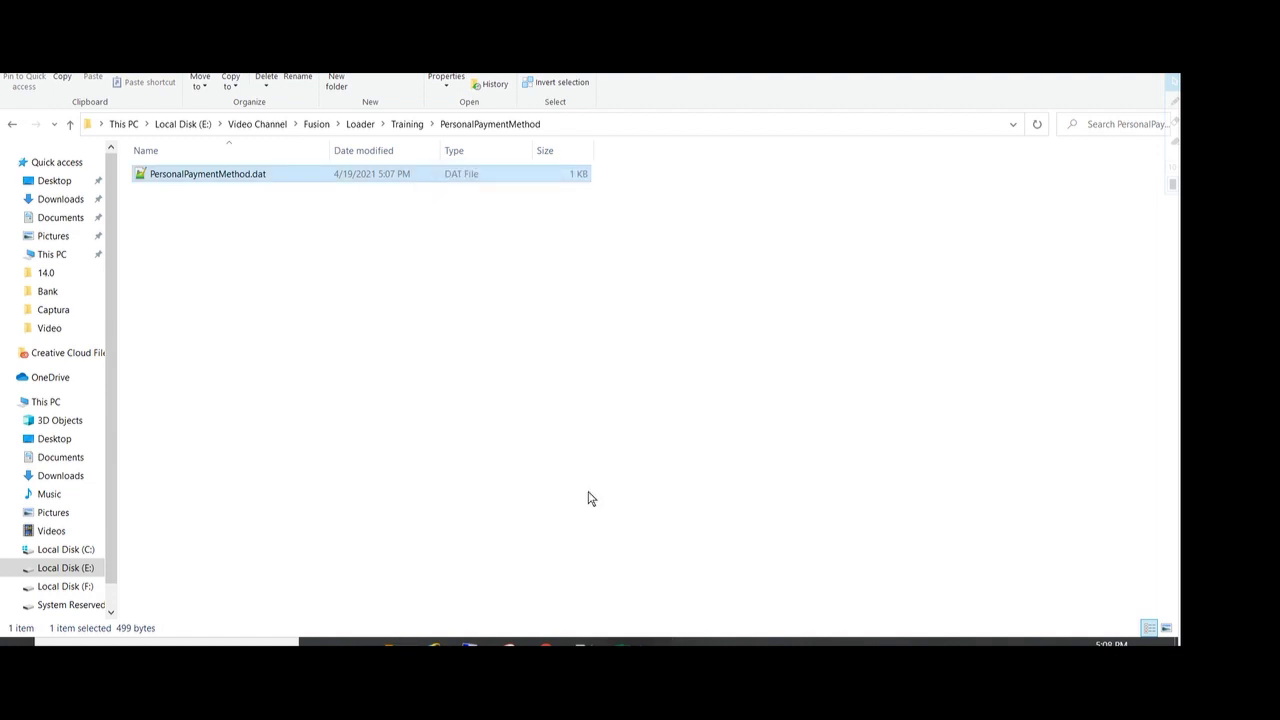
- Switch to Oracle HCM Cloud in the browser and open the Import and Load Data task under Data Exchange in My Client Groups
{"action": "left_click", "coordinate": [546, 641]}
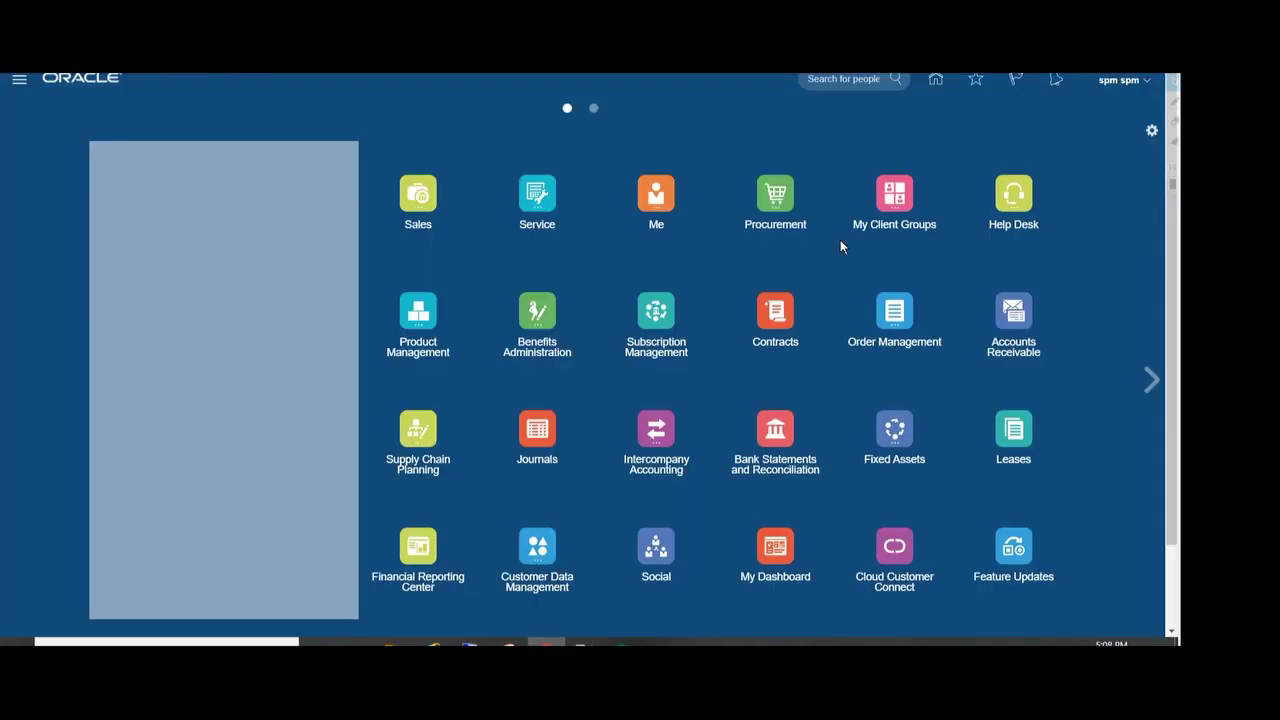
{"action": "left_click", "coordinate": [895, 200]}
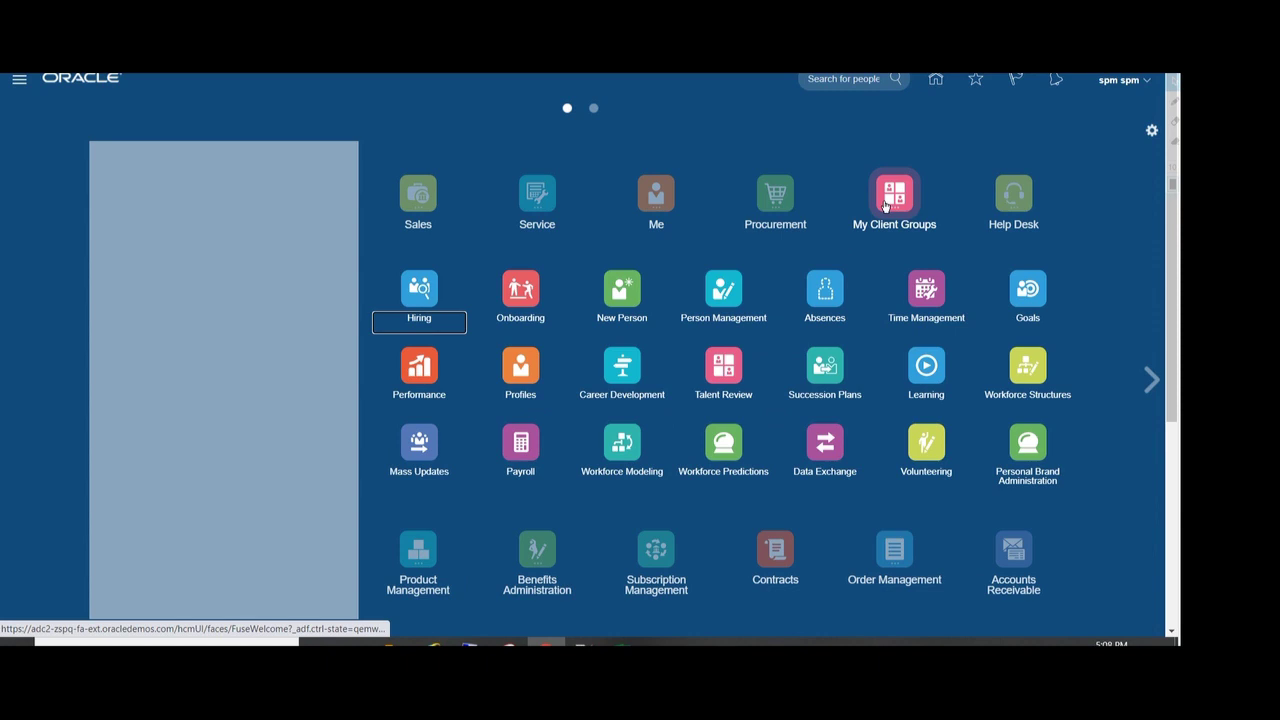
{"action": "left_click", "coordinate": [826, 443]}
{"action": "left_click", "coordinate": [296, 430]}
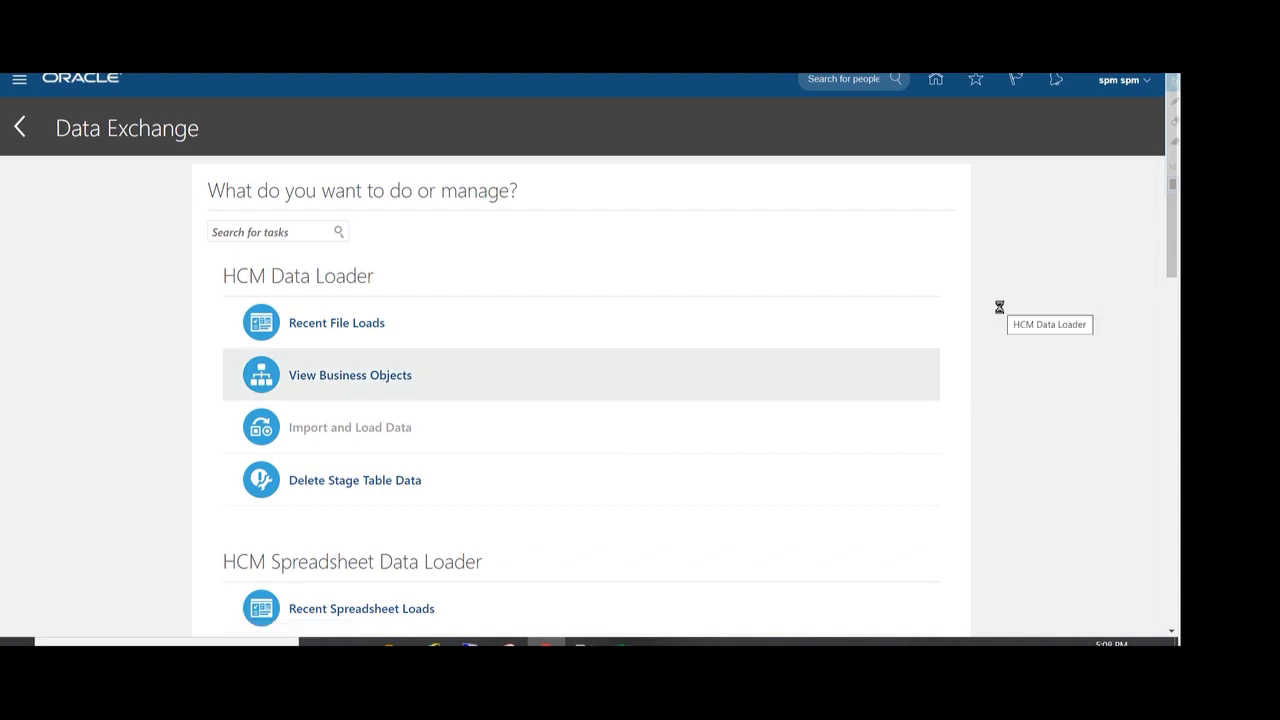
- Import the local file PersonalPaymentMethod.zip and submit its Import and load process with the default parameters
{"action": "left_click", "coordinate": [1092, 132]}
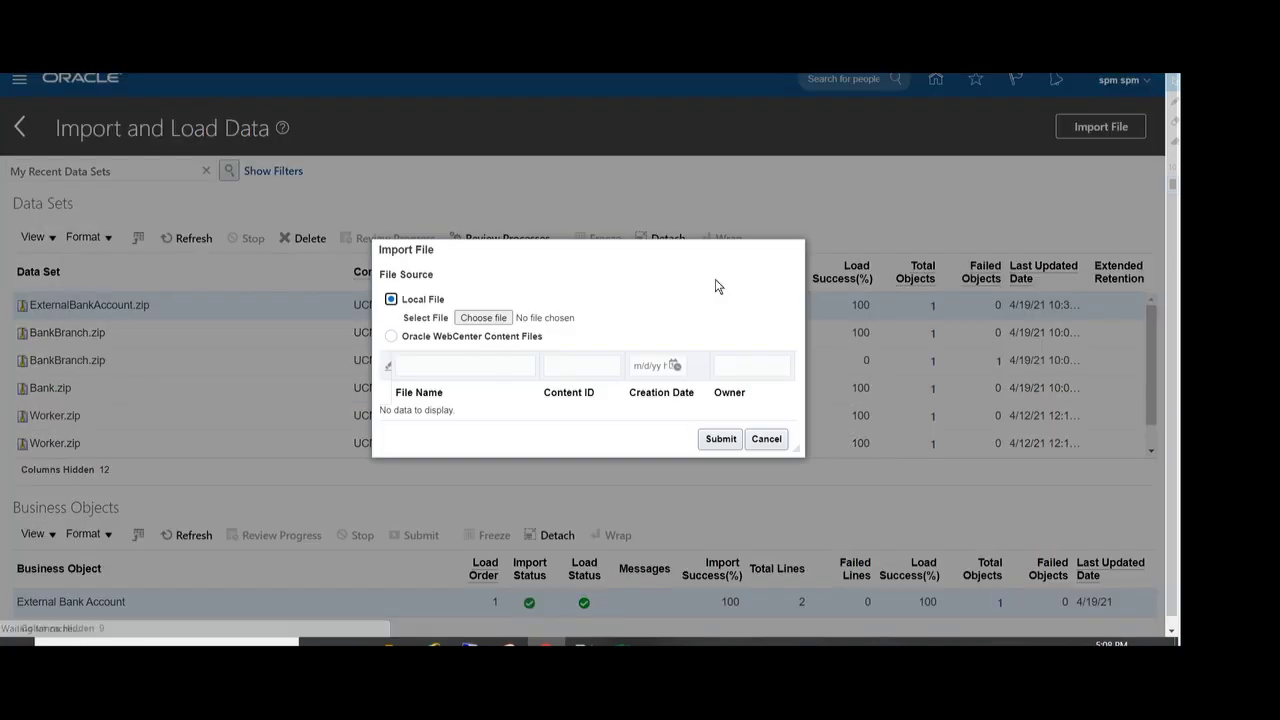
{"action": "left_click", "coordinate": [478, 319]}
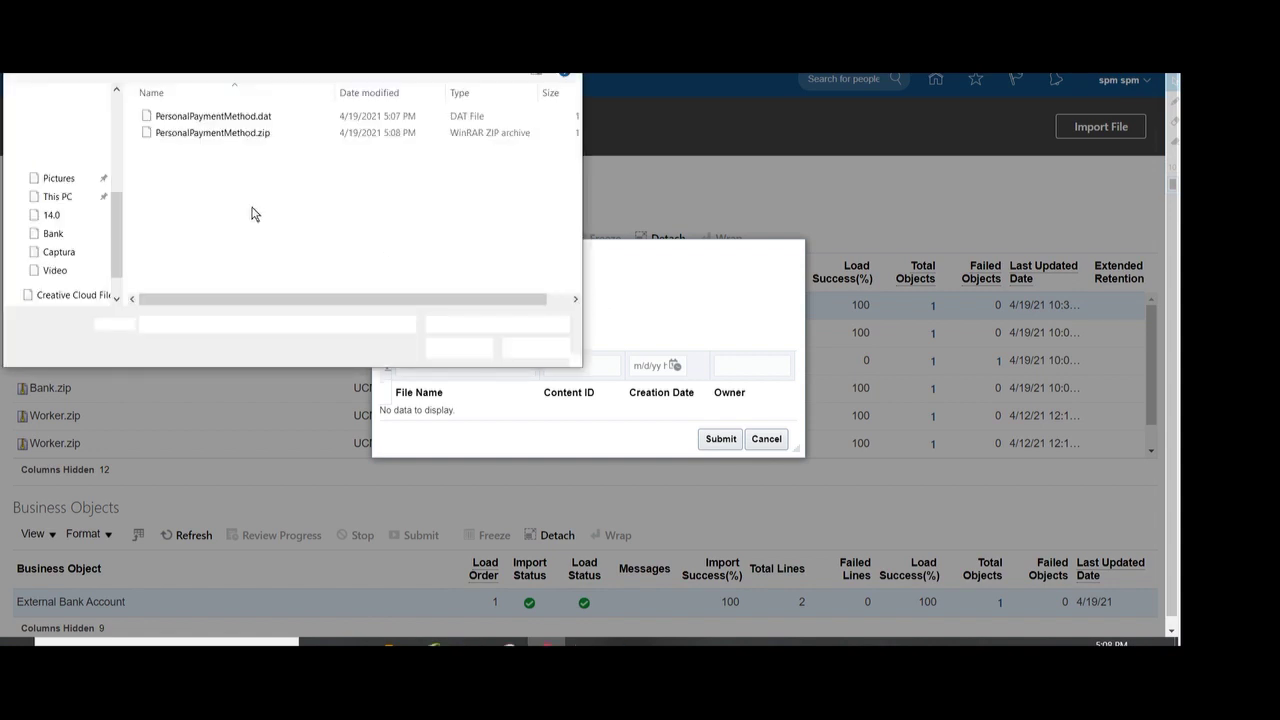
{"action": "double_click", "coordinate": [222, 136]}
{"action": "left_click", "coordinate": [722, 438]}
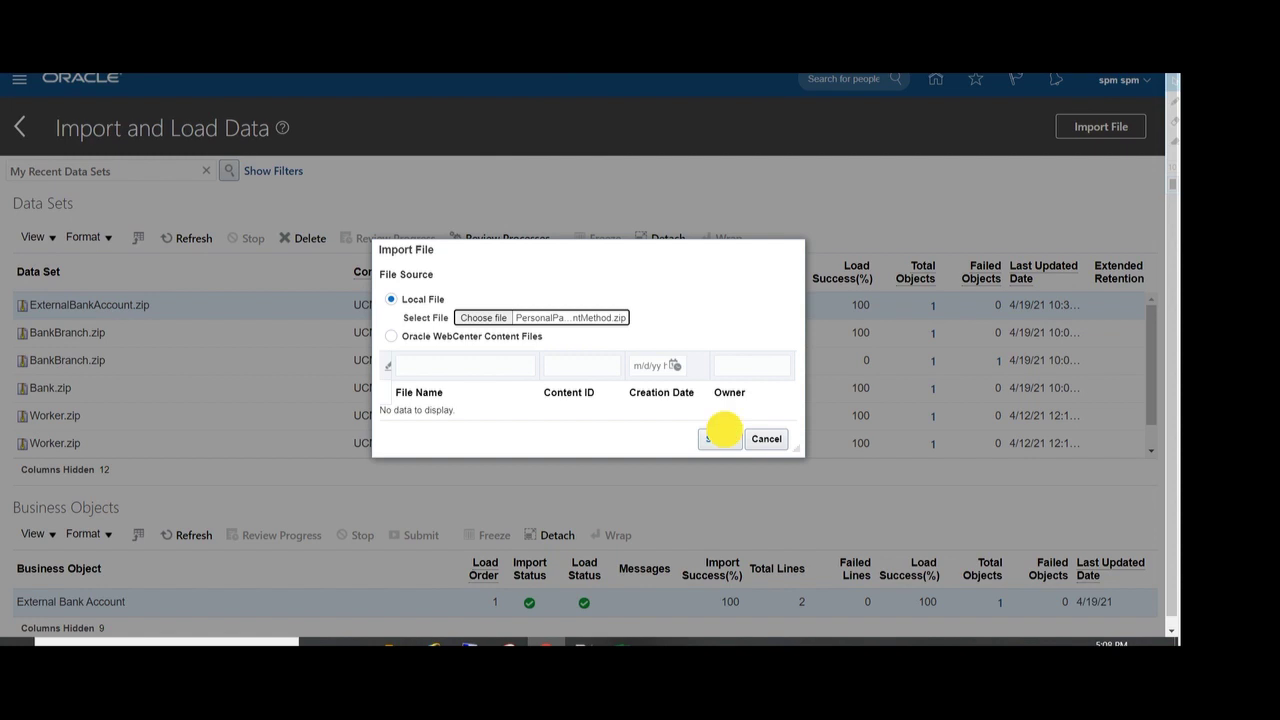
{"action": "left_click", "coordinate": [721, 440]}
{"action": "left_click", "coordinate": [720, 440]}
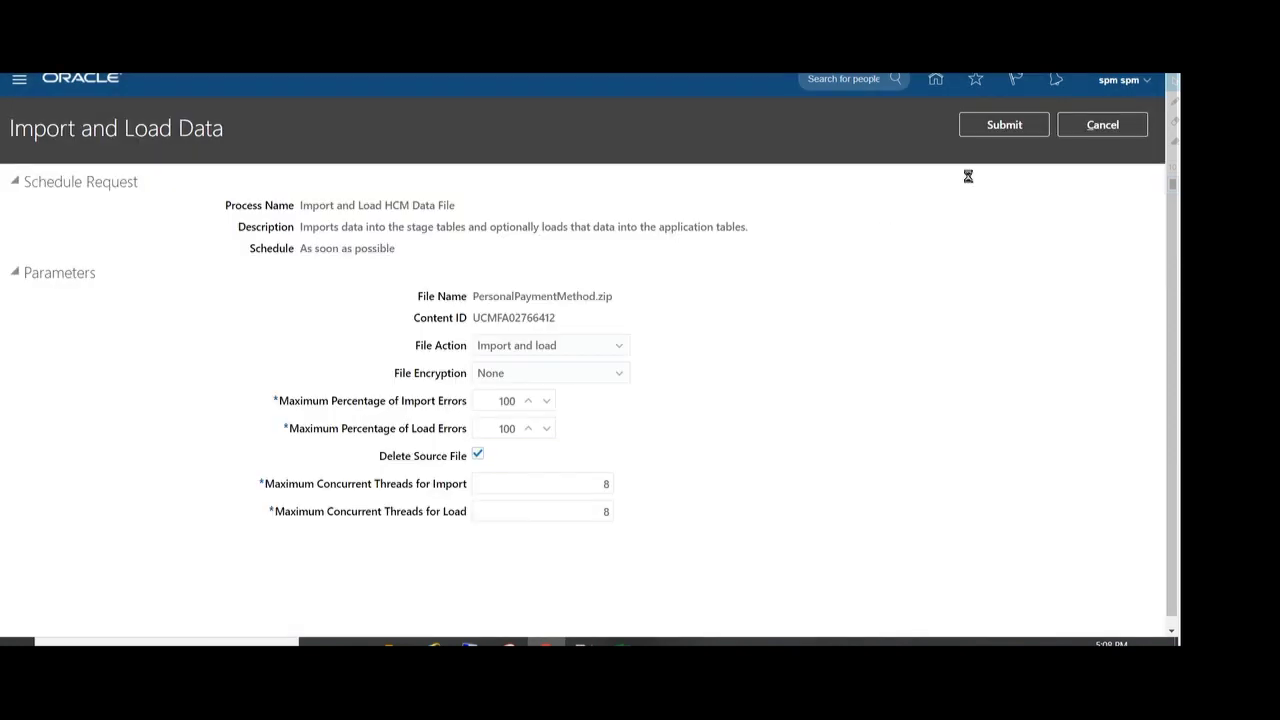
{"action": "left_click", "coordinate": [1004, 125]}
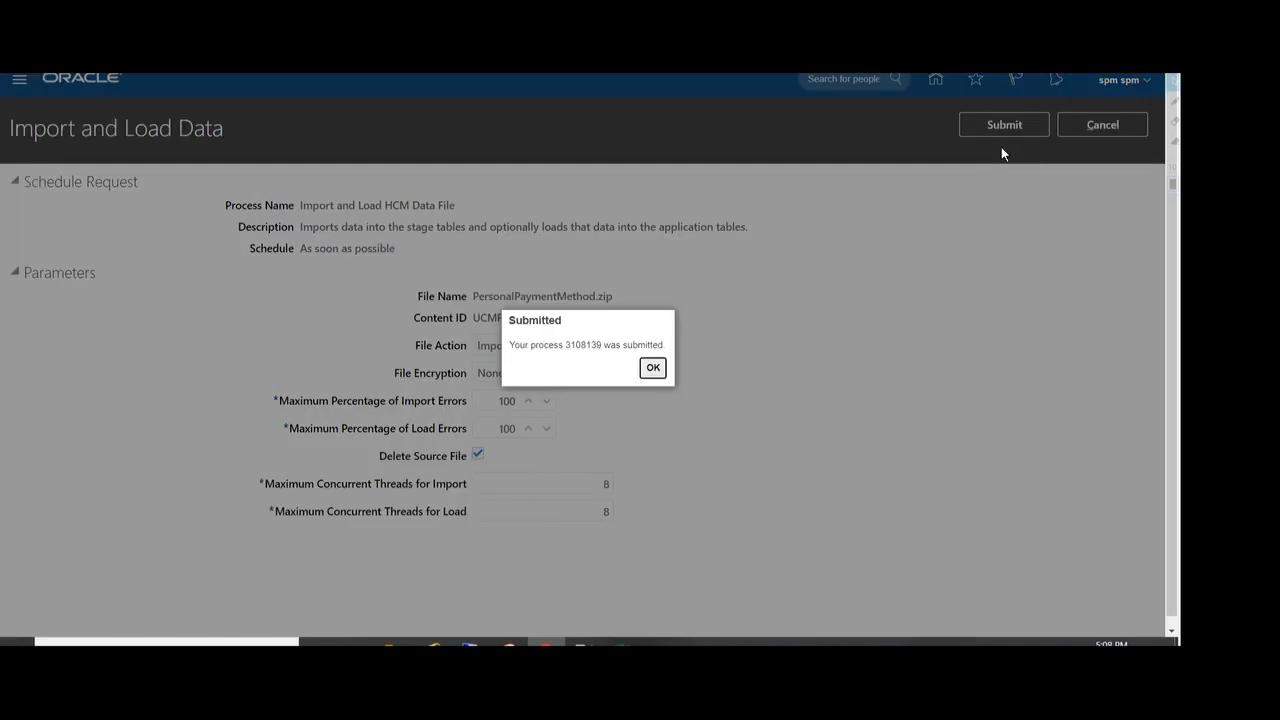
{"action": "key", "text": "Return"}
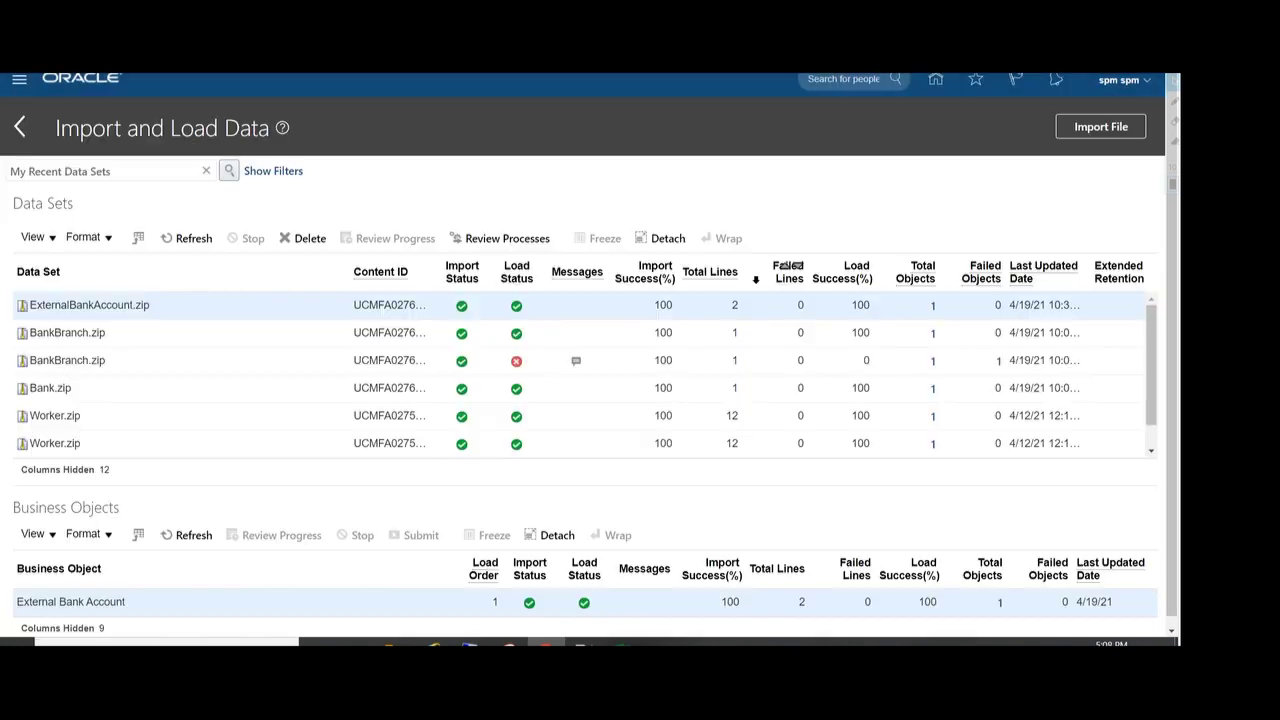
- Refresh the data sets list repeatedly to monitor the import and load status of PersonalPaymentMethod.zip
{"action": "left_click", "coordinate": [207, 237]}
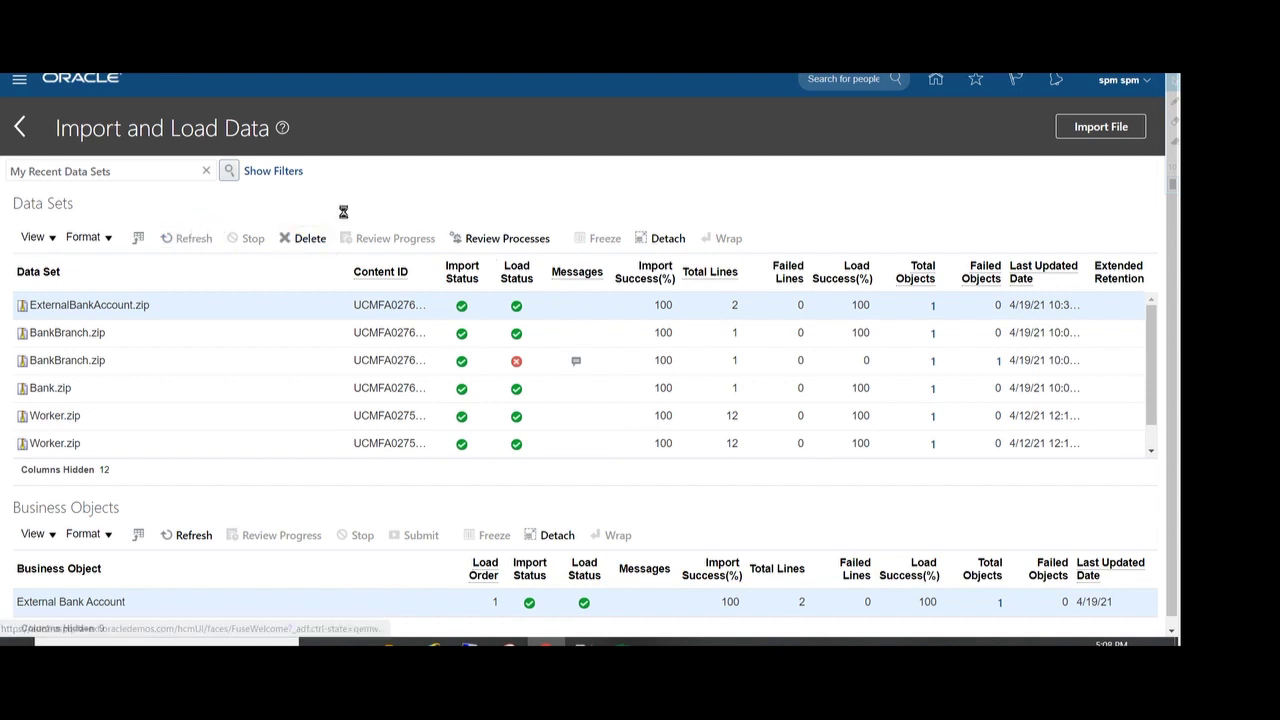
{"action": "left_click", "coordinate": [191, 237]}
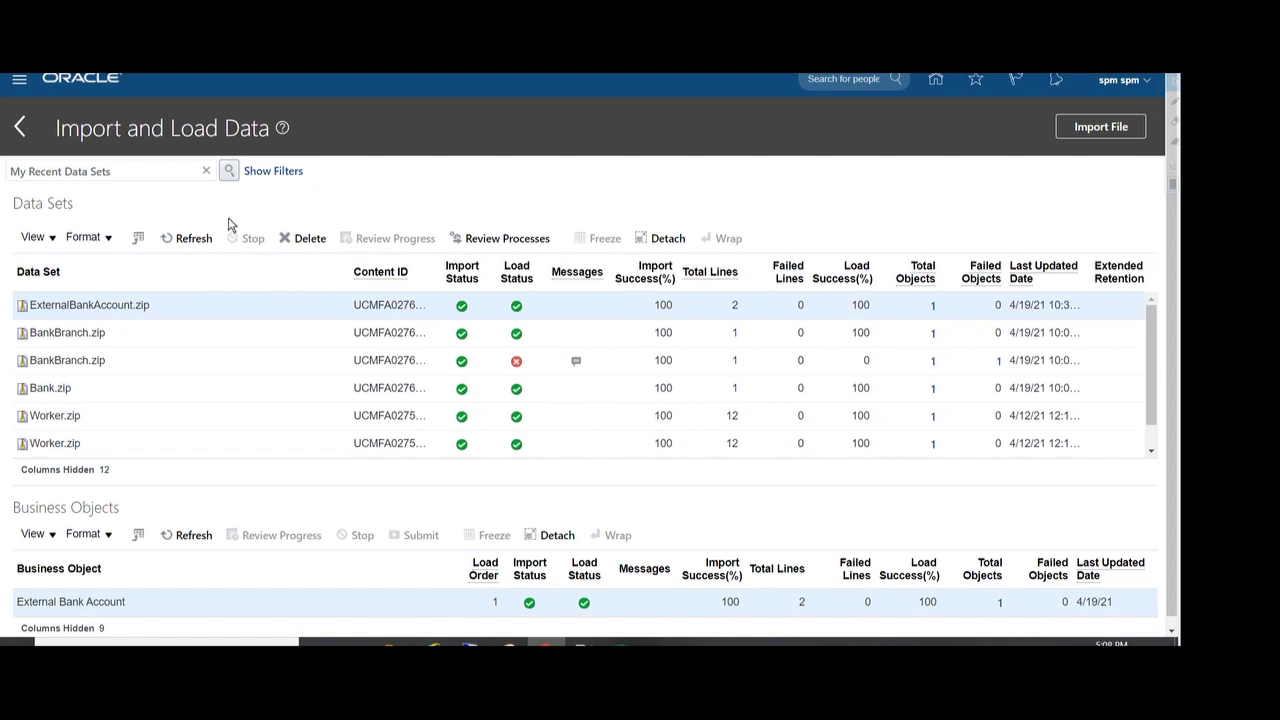
{"action": "left_click", "coordinate": [185, 236]}
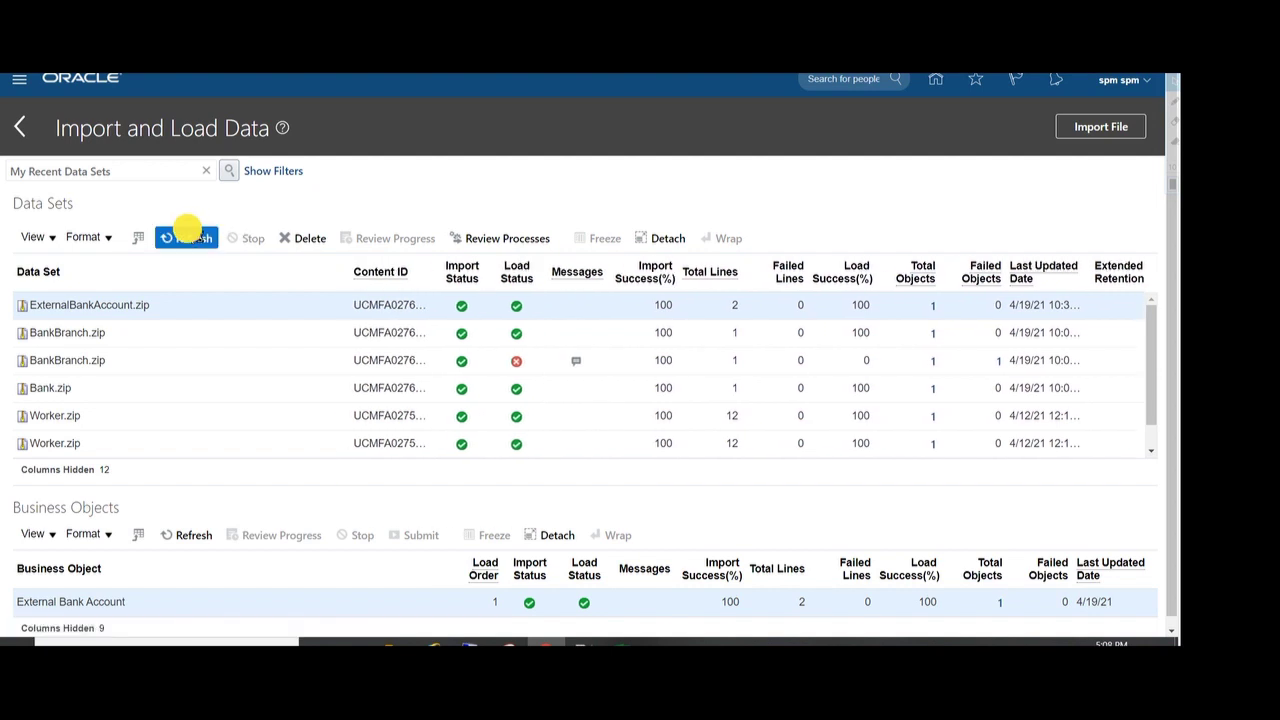
{"action": "left_click", "coordinate": [186, 236]}
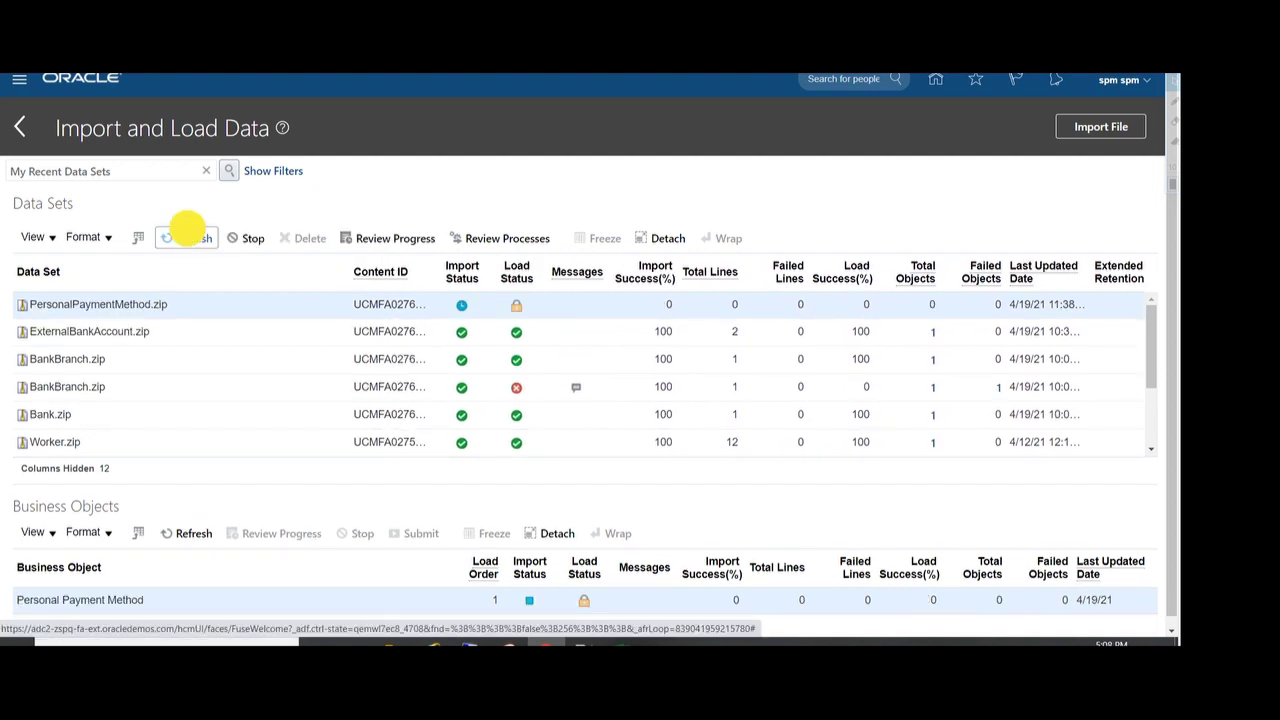
{"action": "left_click", "coordinate": [187, 236]}
{"action": "left_click", "coordinate": [187, 236]}
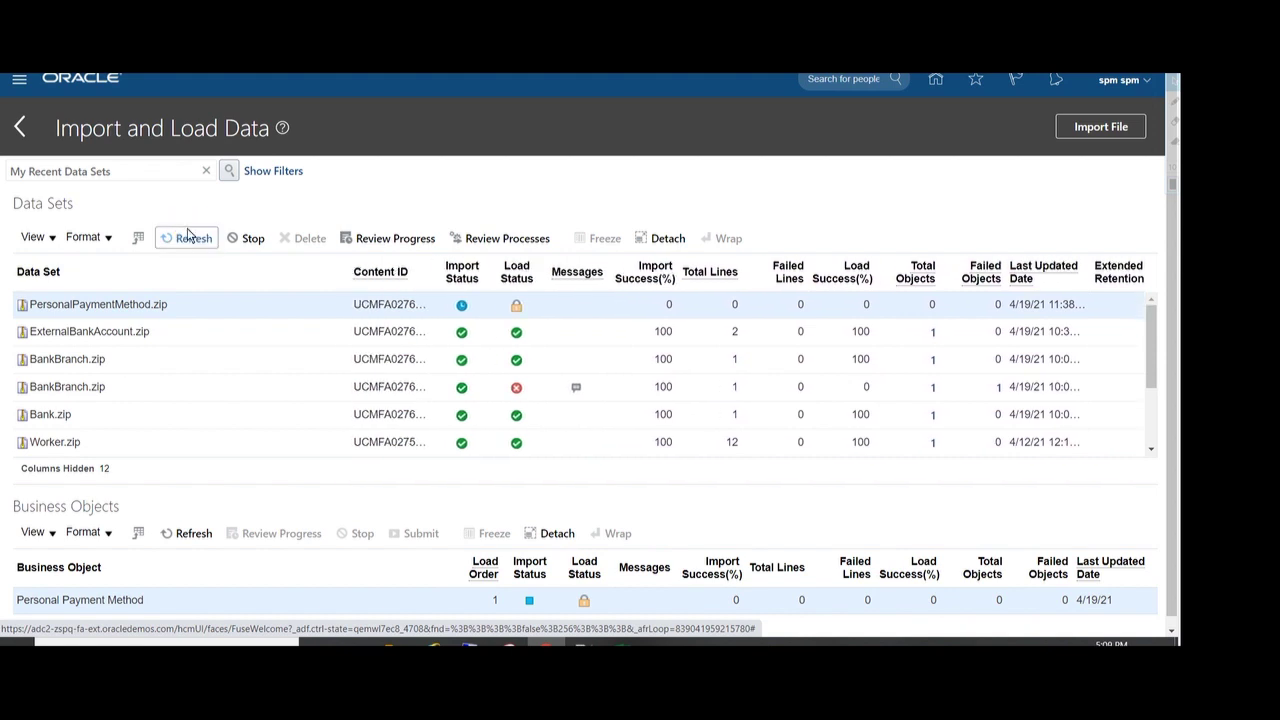
{"action": "left_click", "coordinate": [187, 236]}
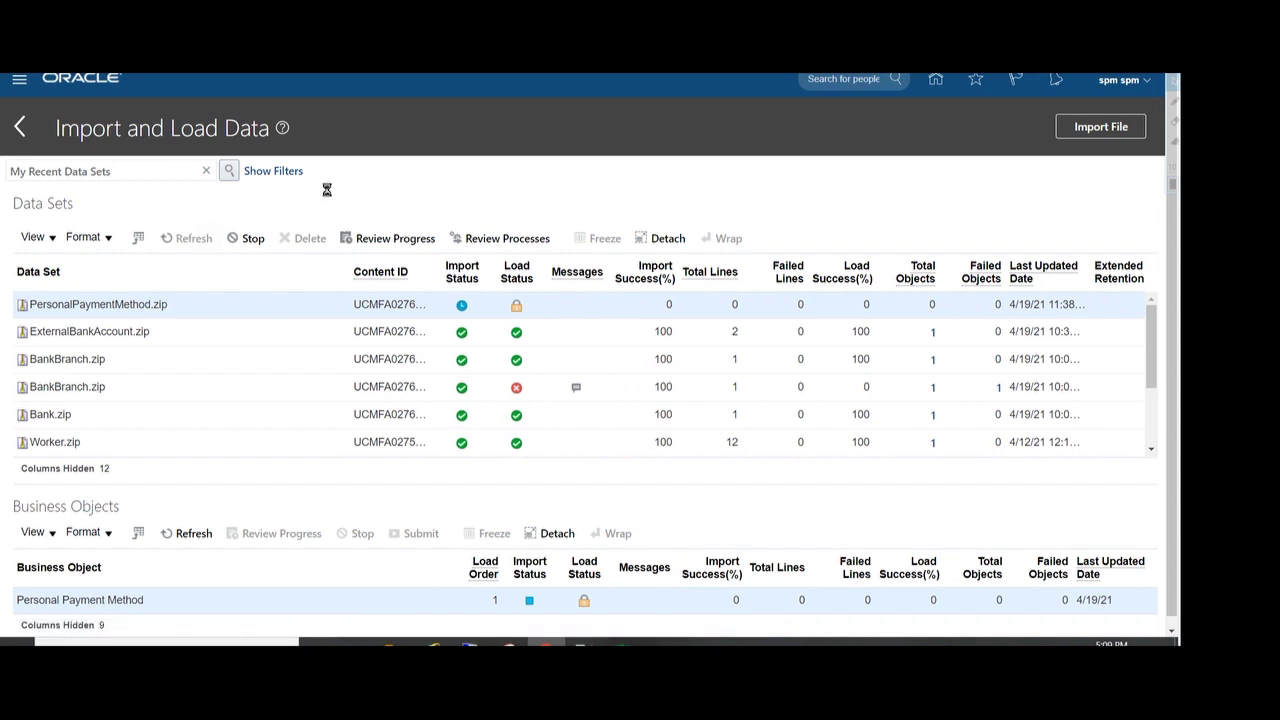
{"action": "left_click", "coordinate": [168, 238]}
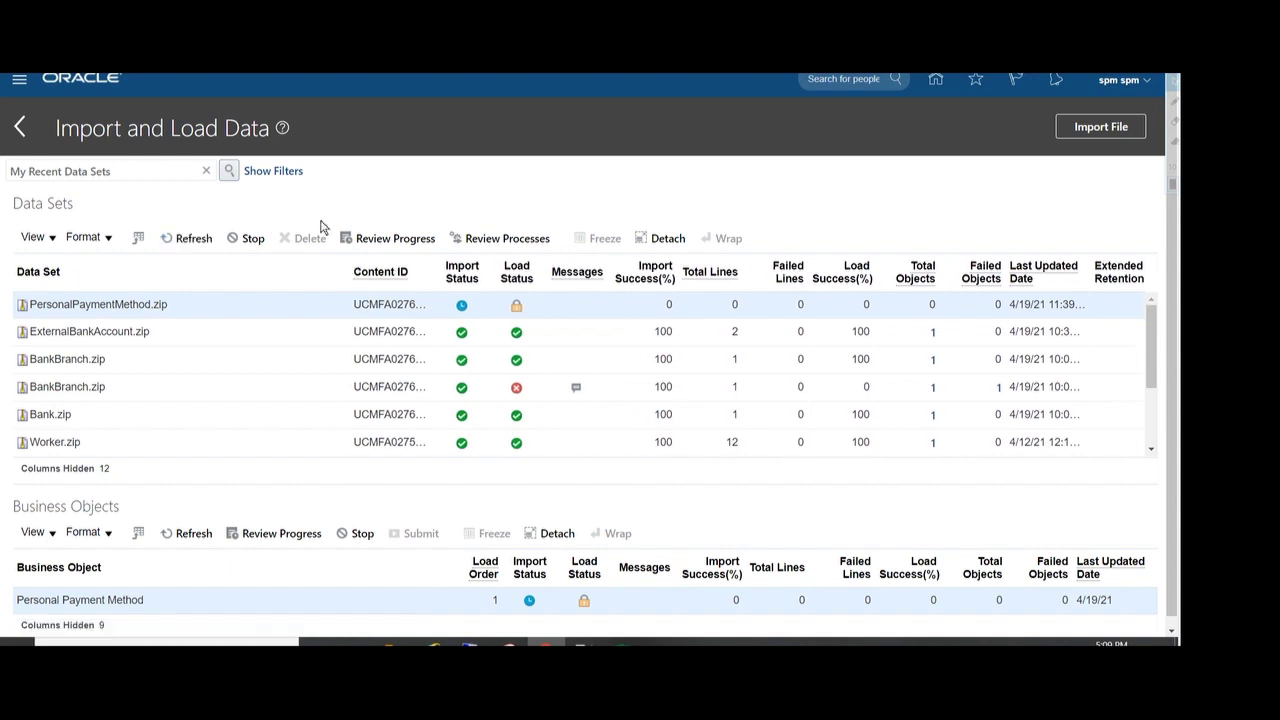
{"action": "left_click", "coordinate": [195, 238]}
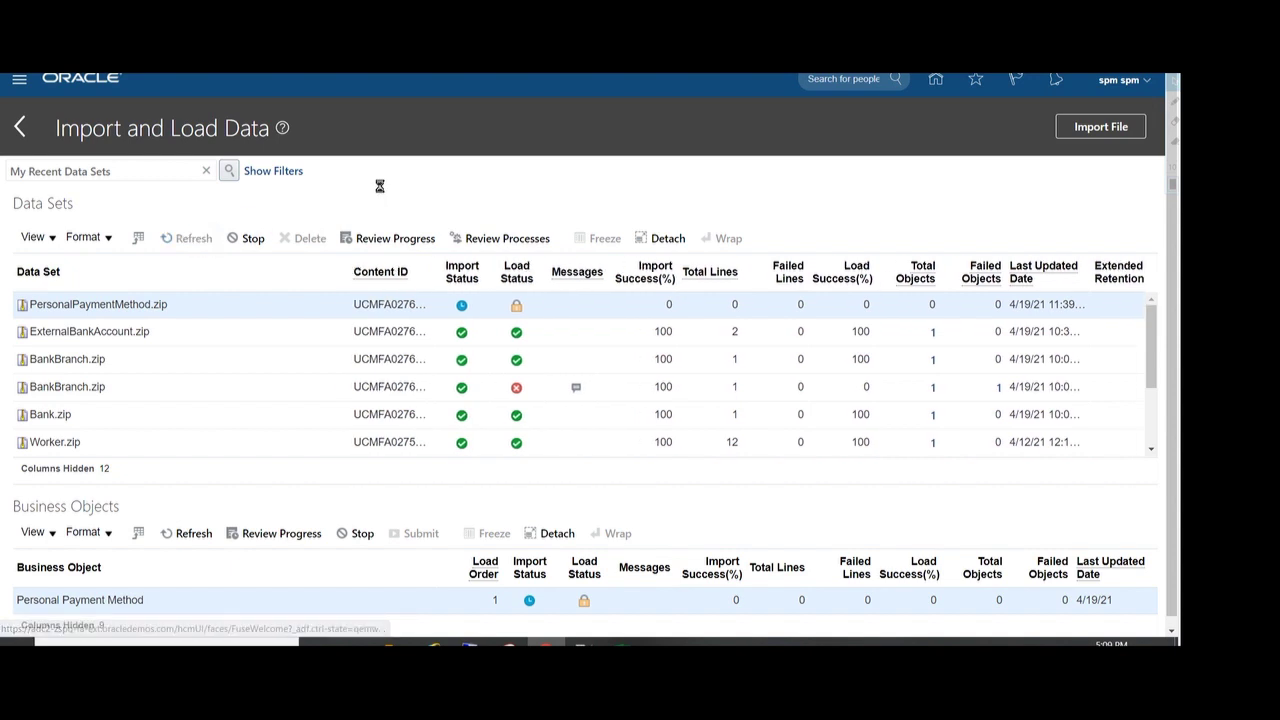
{"action": "left_click", "coordinate": [195, 238]}
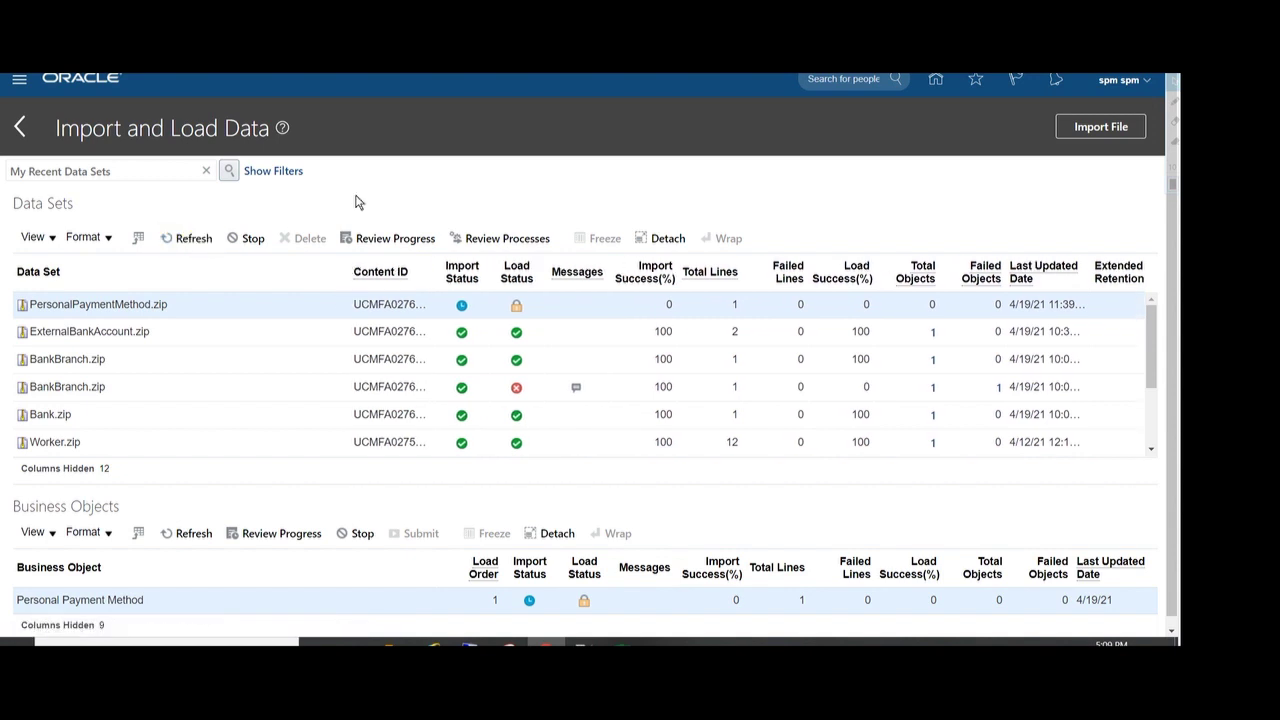
{"action": "left_click", "coordinate": [190, 238]}
{"action": "left_click", "coordinate": [190, 238]}
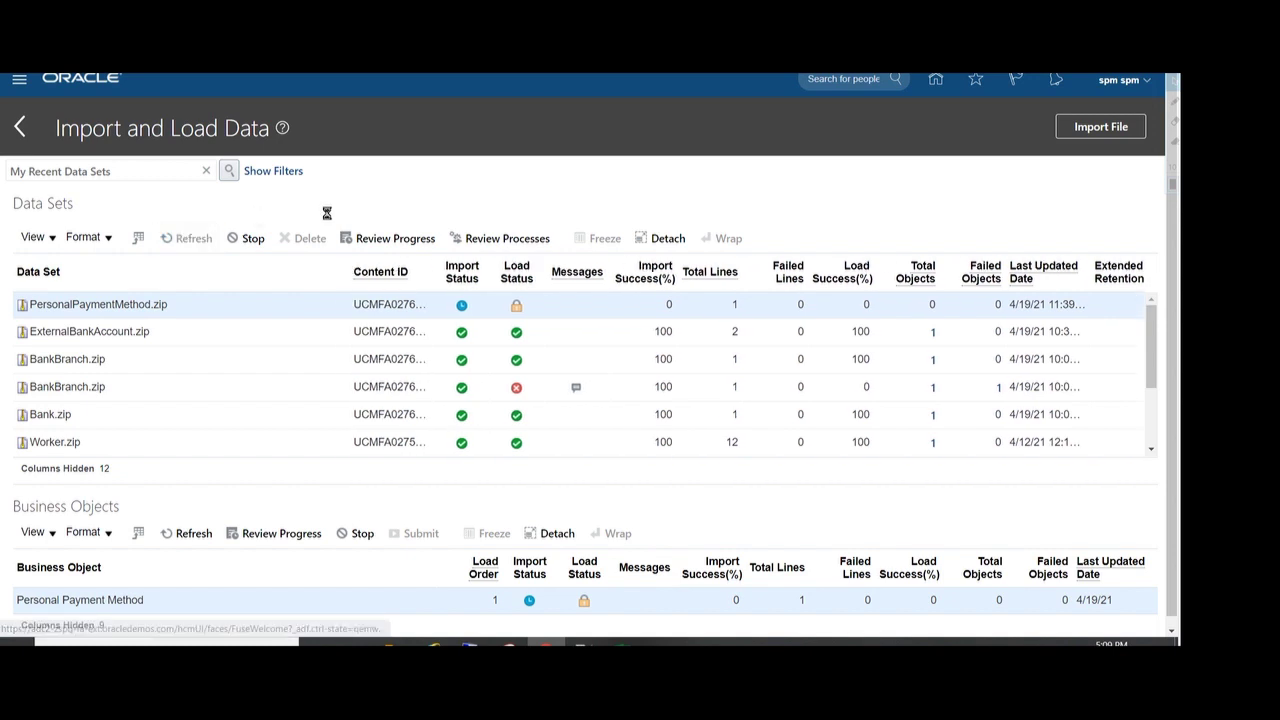
{"action": "left_click", "coordinate": [200, 238]}
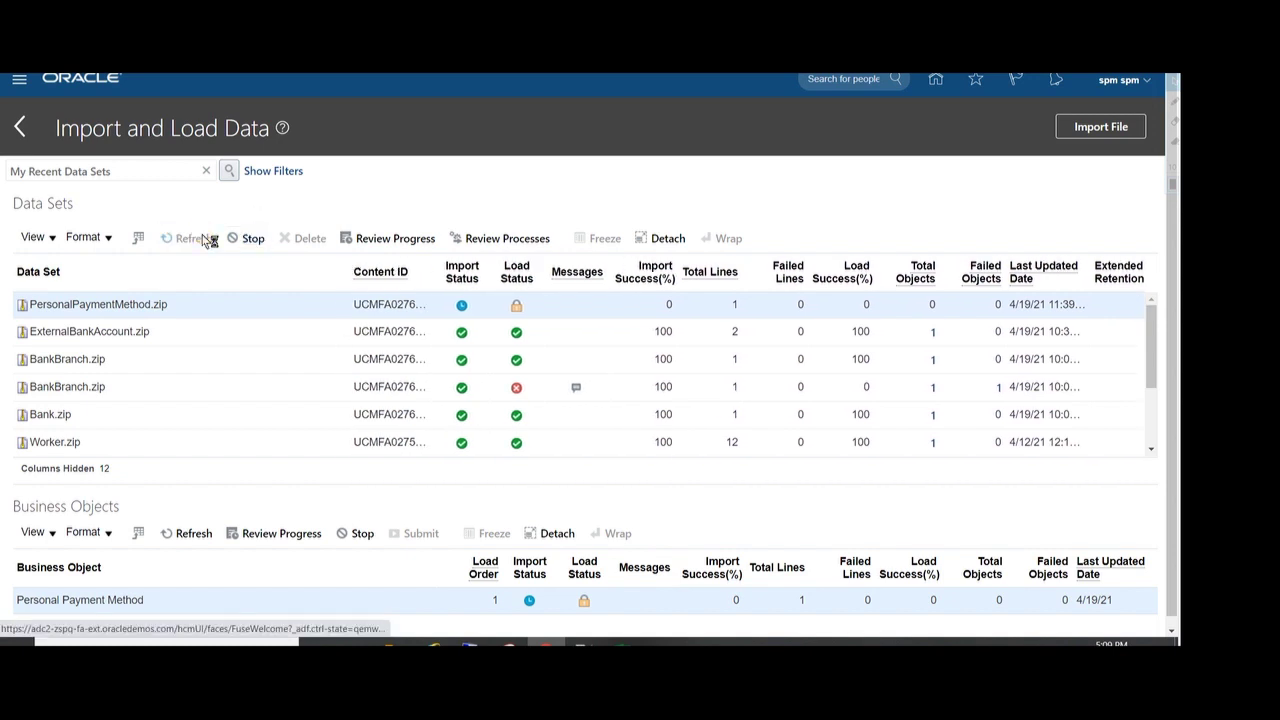
{"action": "left_click", "coordinate": [200, 238]}
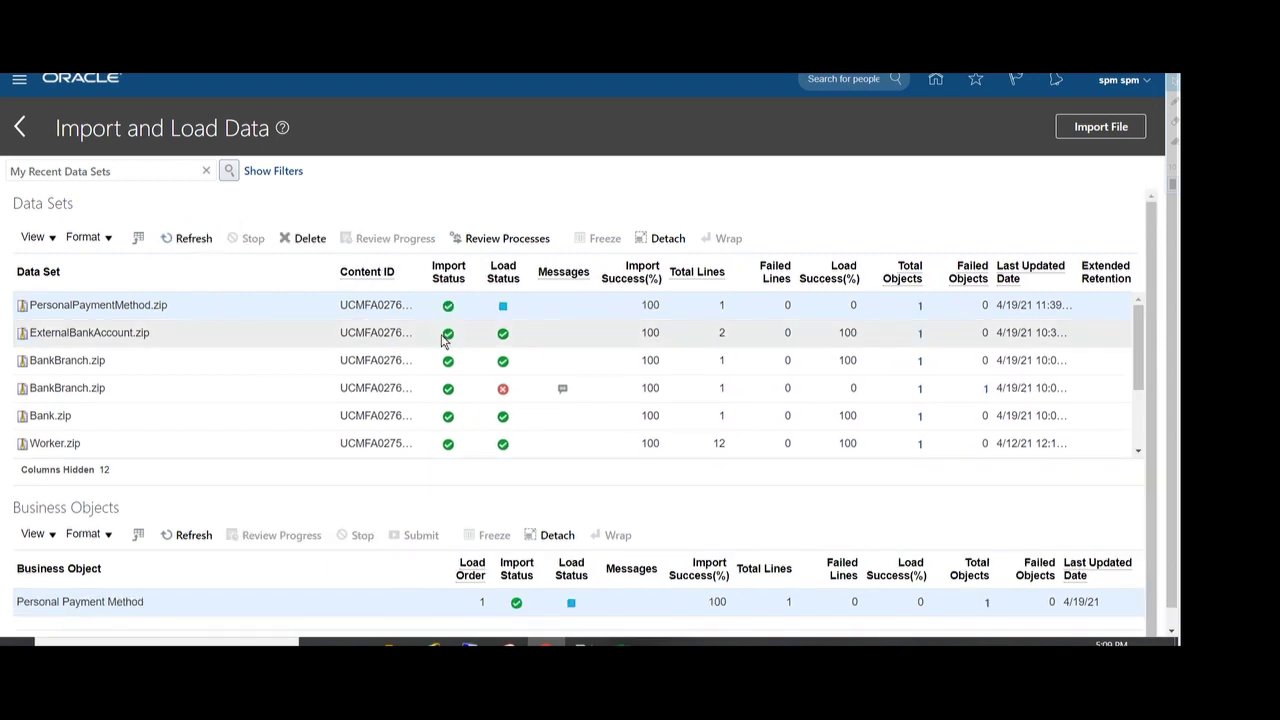
{"action": "left_click", "coordinate": [190, 238]}
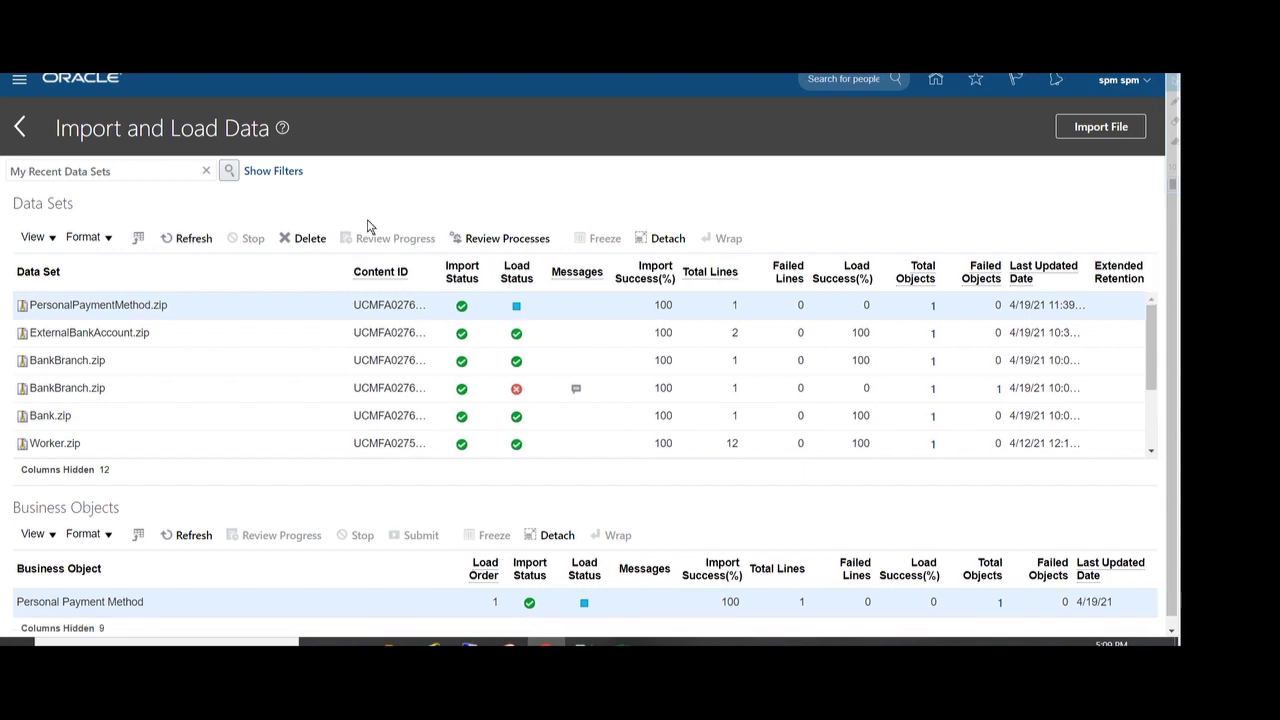
{"action": "left_click", "coordinate": [176, 238]}
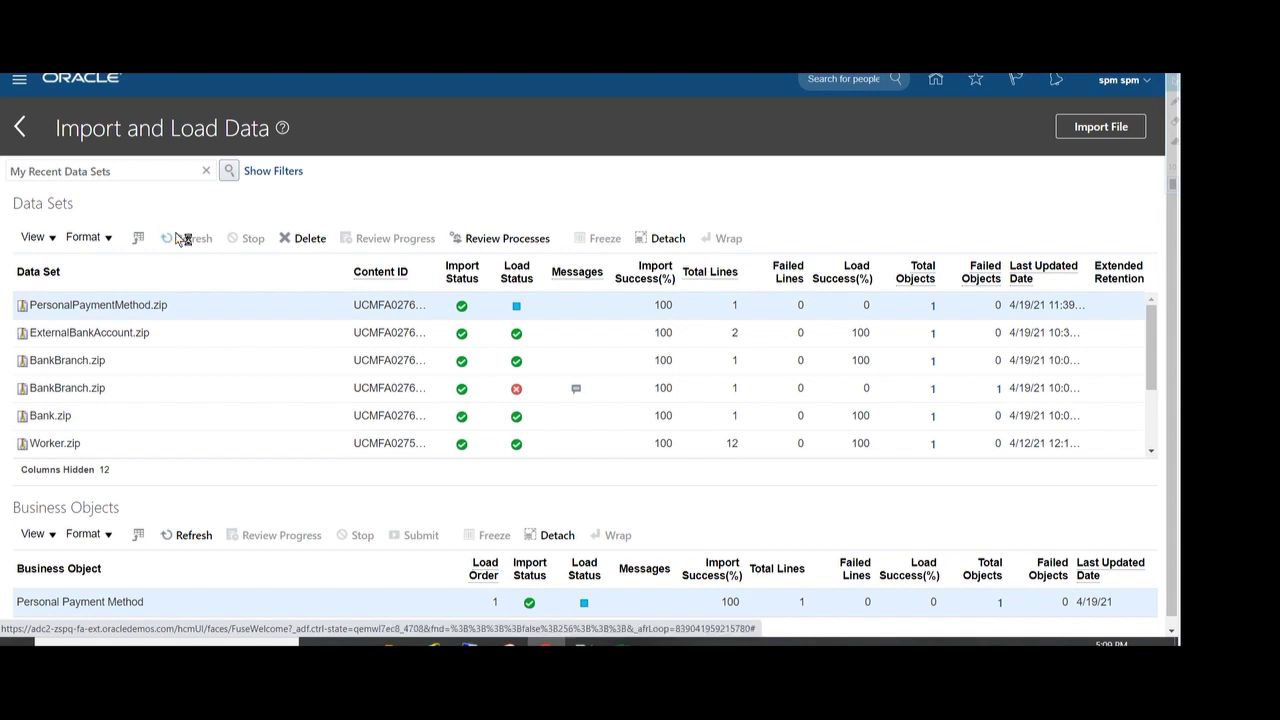
{"action": "left_click", "coordinate": [190, 238]}
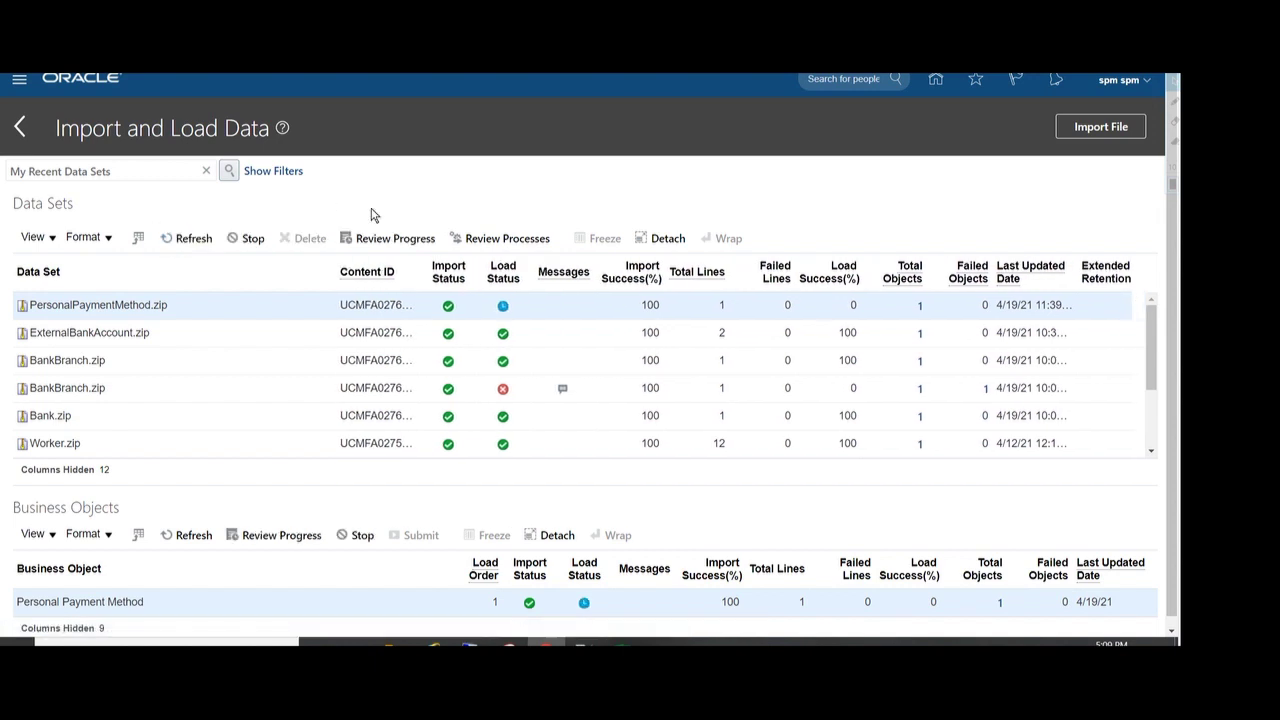
{"action": "left_click", "coordinate": [190, 240]}
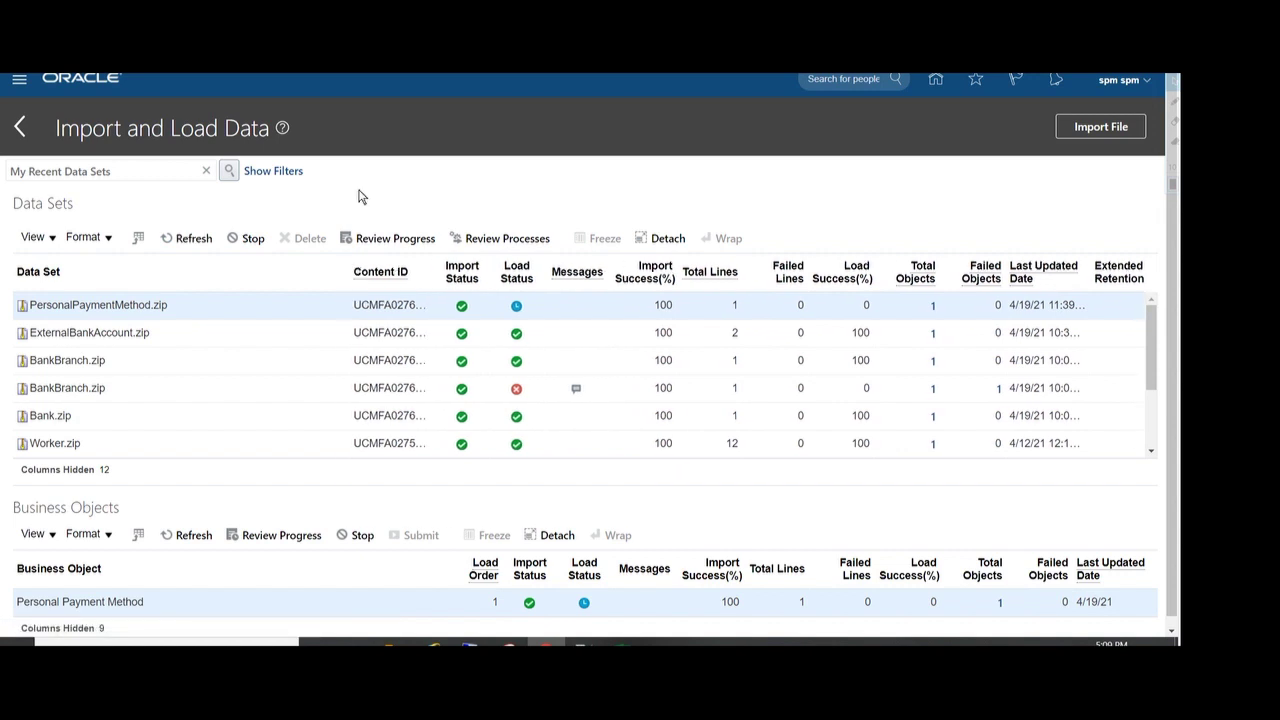
{"action": "left_click", "coordinate": [185, 238]}
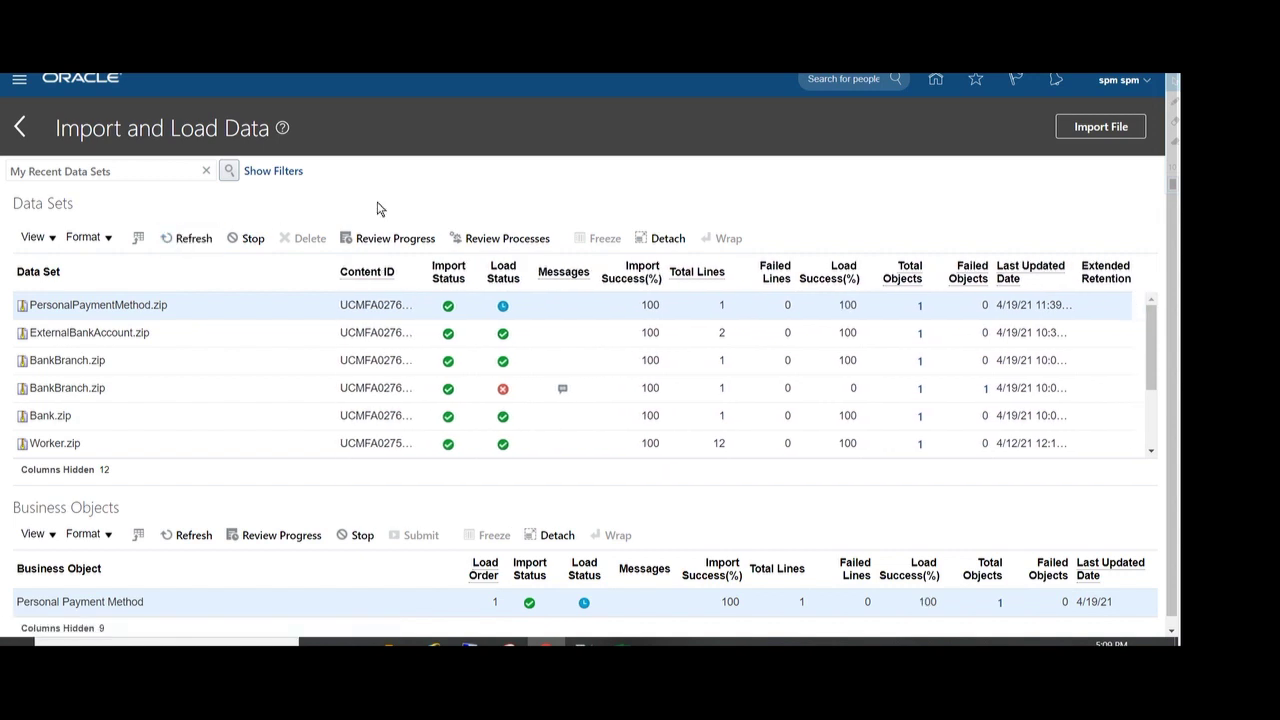
{"action": "left_click", "coordinate": [185, 238]}
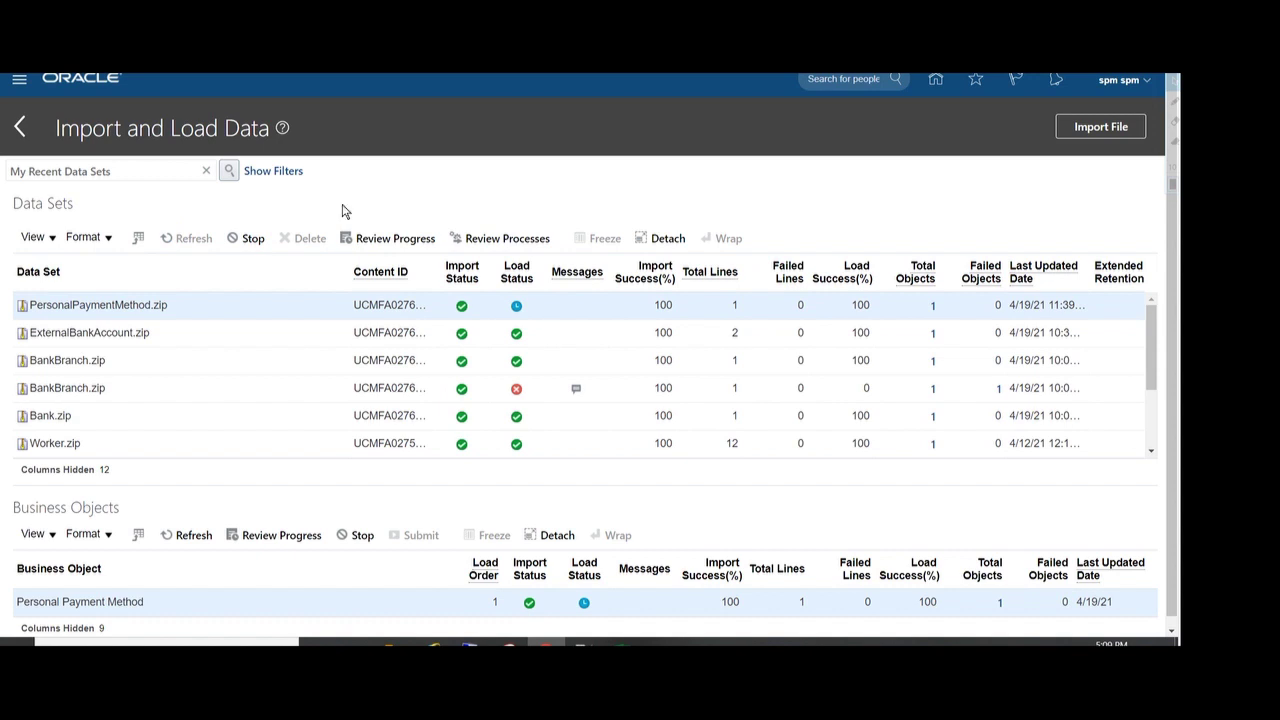
{"action": "left_click", "coordinate": [186, 238]}
{"action": "left_click", "coordinate": [183, 238]}
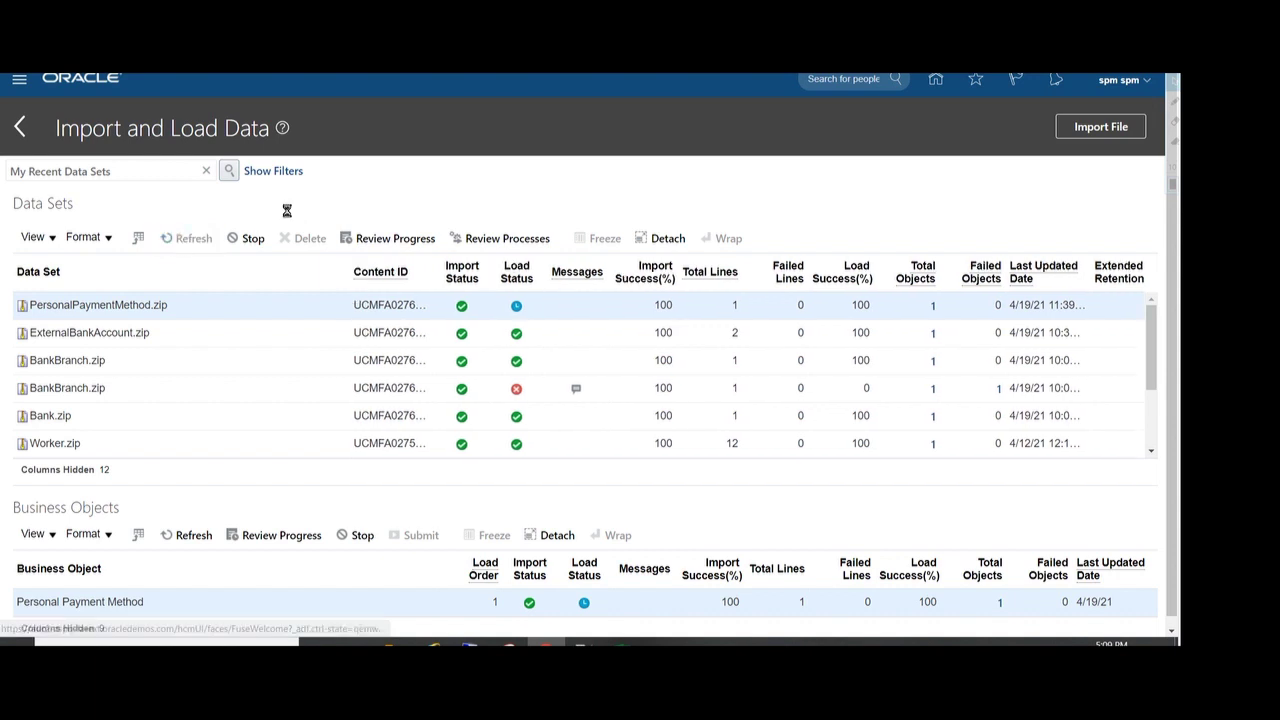
- Keep refreshing the data sets list until the load of PersonalPaymentMethod.zip has finished processing
{"action": "left_click", "coordinate": [192, 238]}
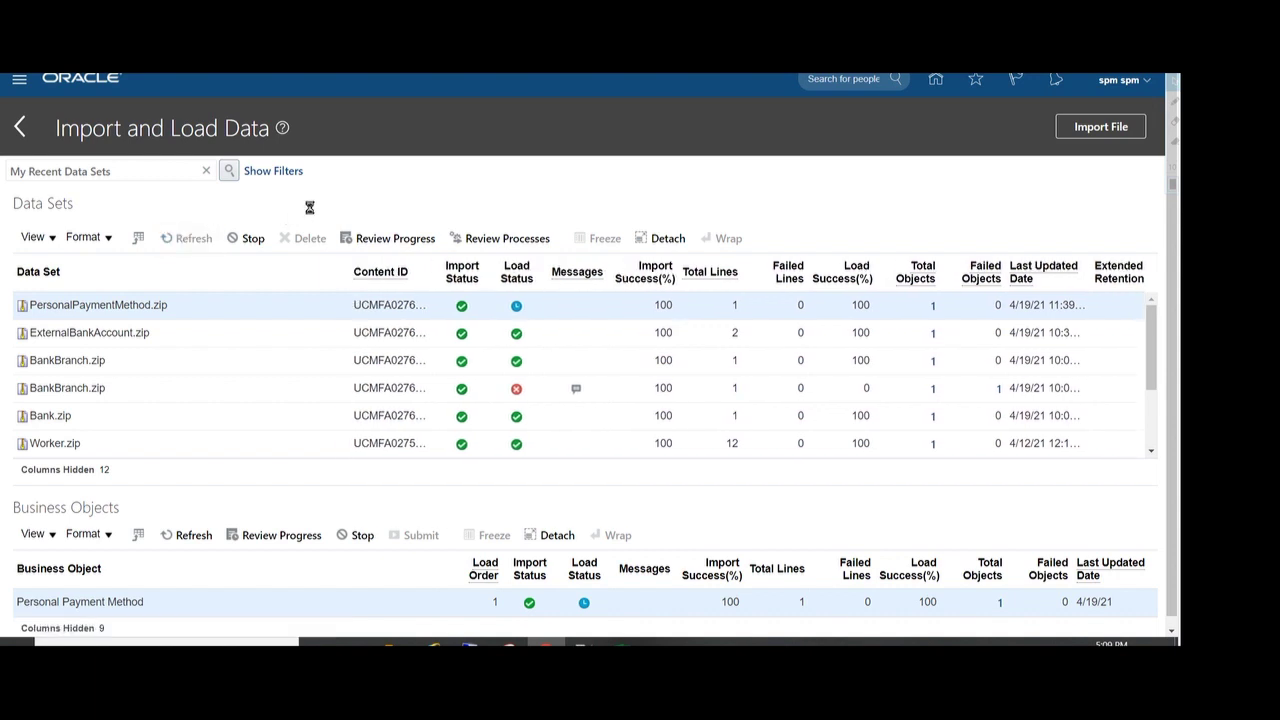
{"action": "left_click", "coordinate": [174, 238]}
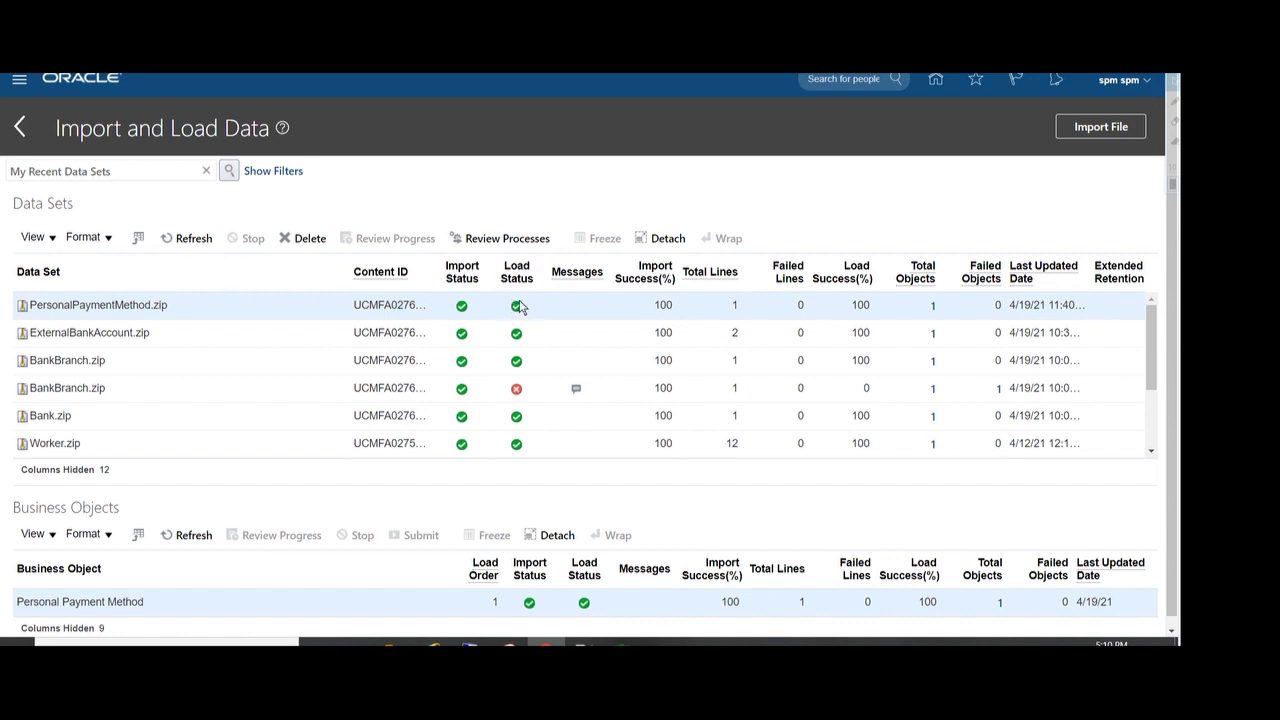
{"action": "left_click", "coordinate": [188, 238]}
- Return to the home page and open Person Management under My Client Groups
{"action": "left_click", "coordinate": [936, 81]}
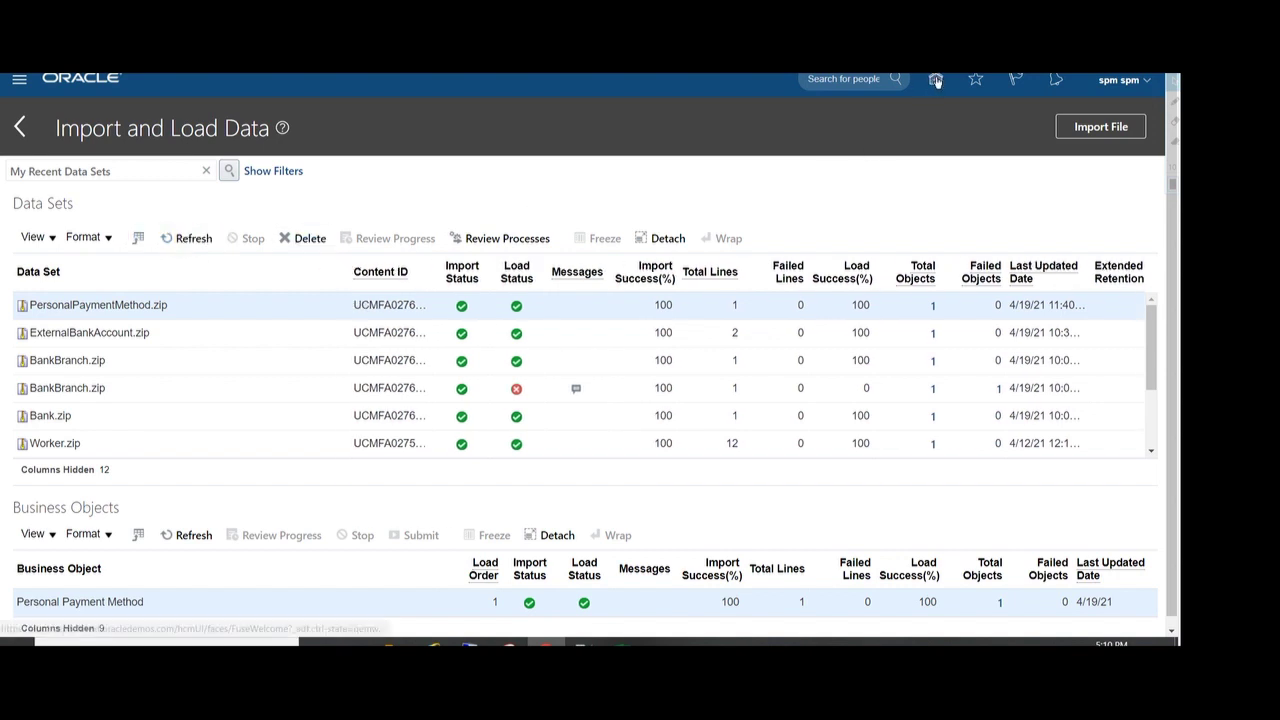
{"action": "left_click", "coordinate": [641, 75]}
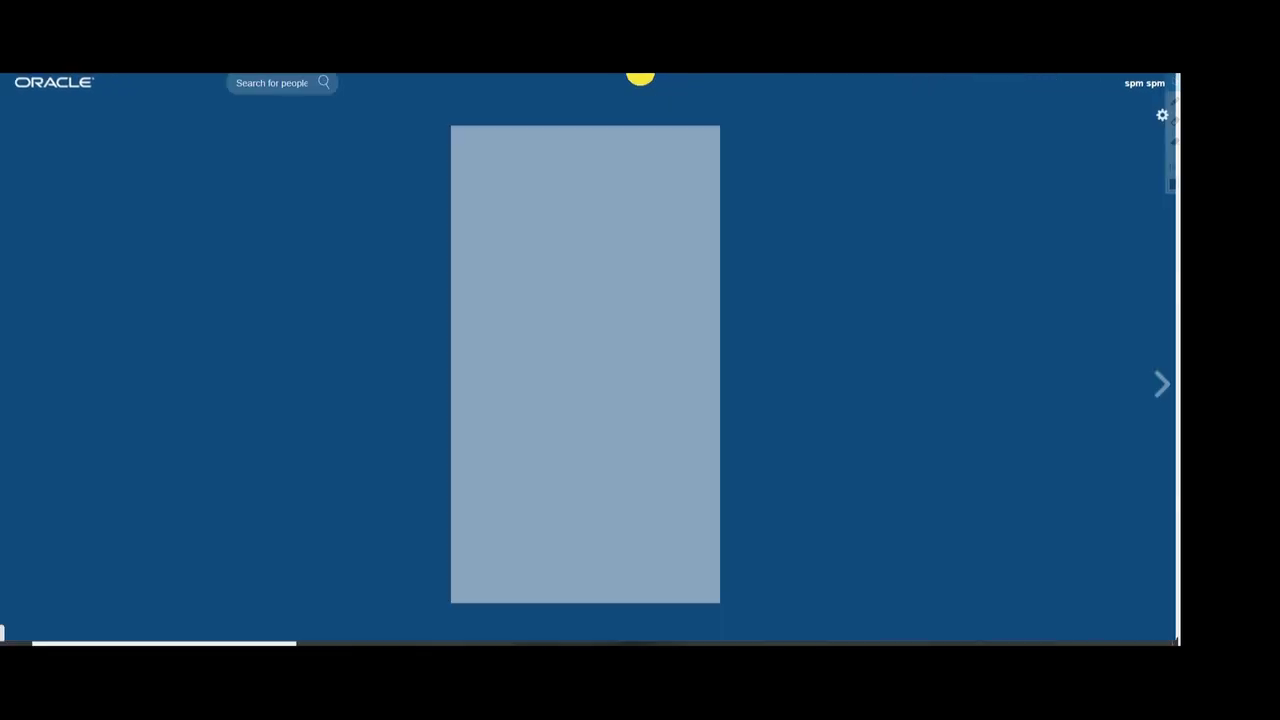
{"action": "left_click", "coordinate": [877, 221]}
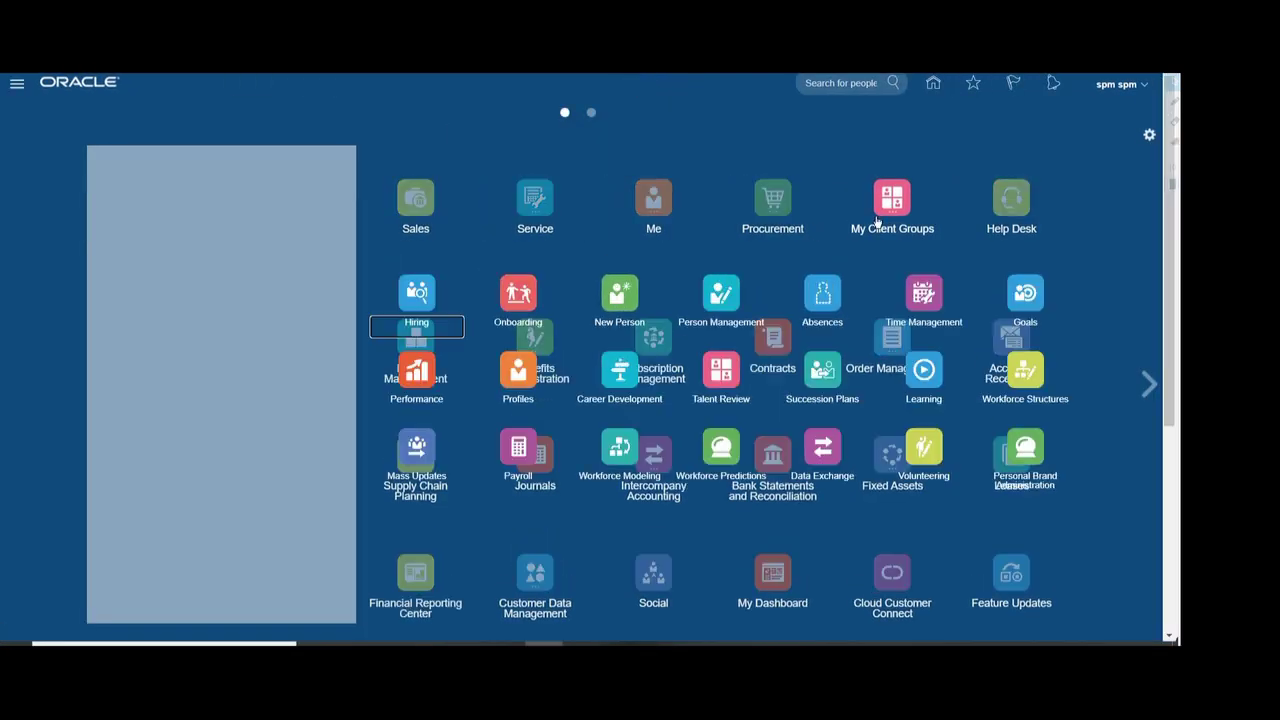
{"action": "left_click", "coordinate": [726, 313]}
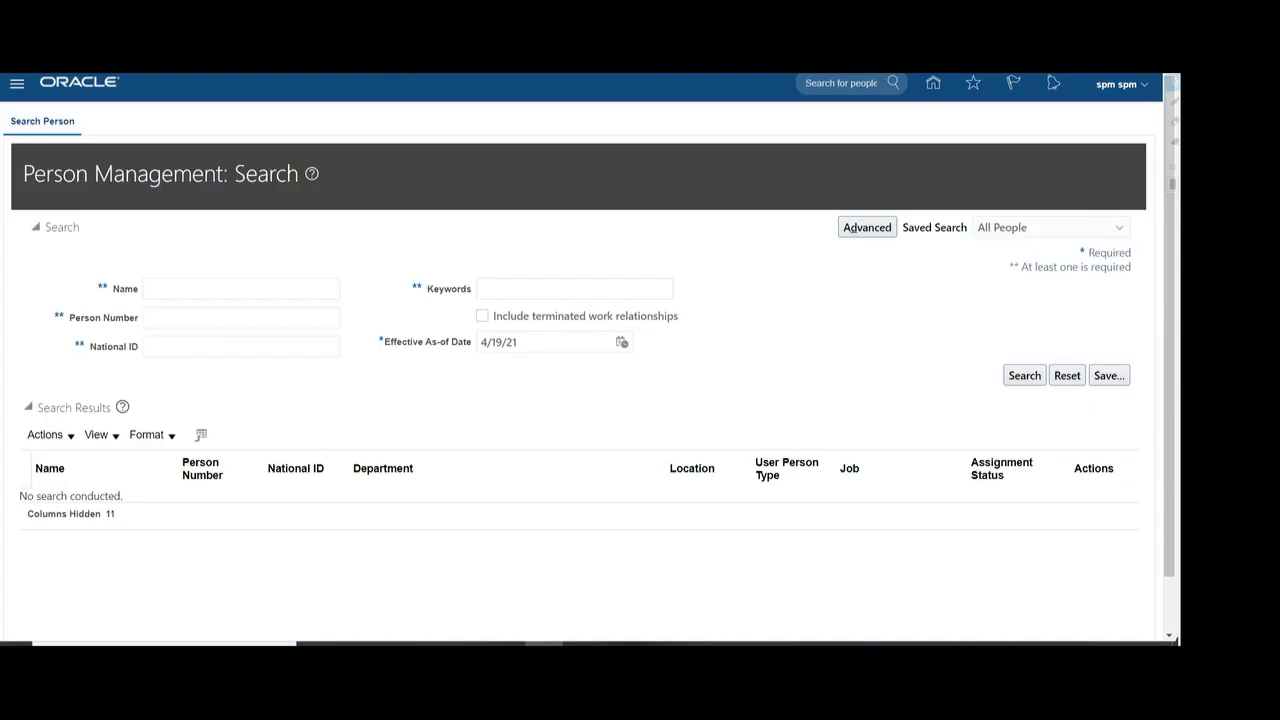
- Search for the employee by person number and open the matching person record
{"action": "left_click", "coordinate": [205, 318]}
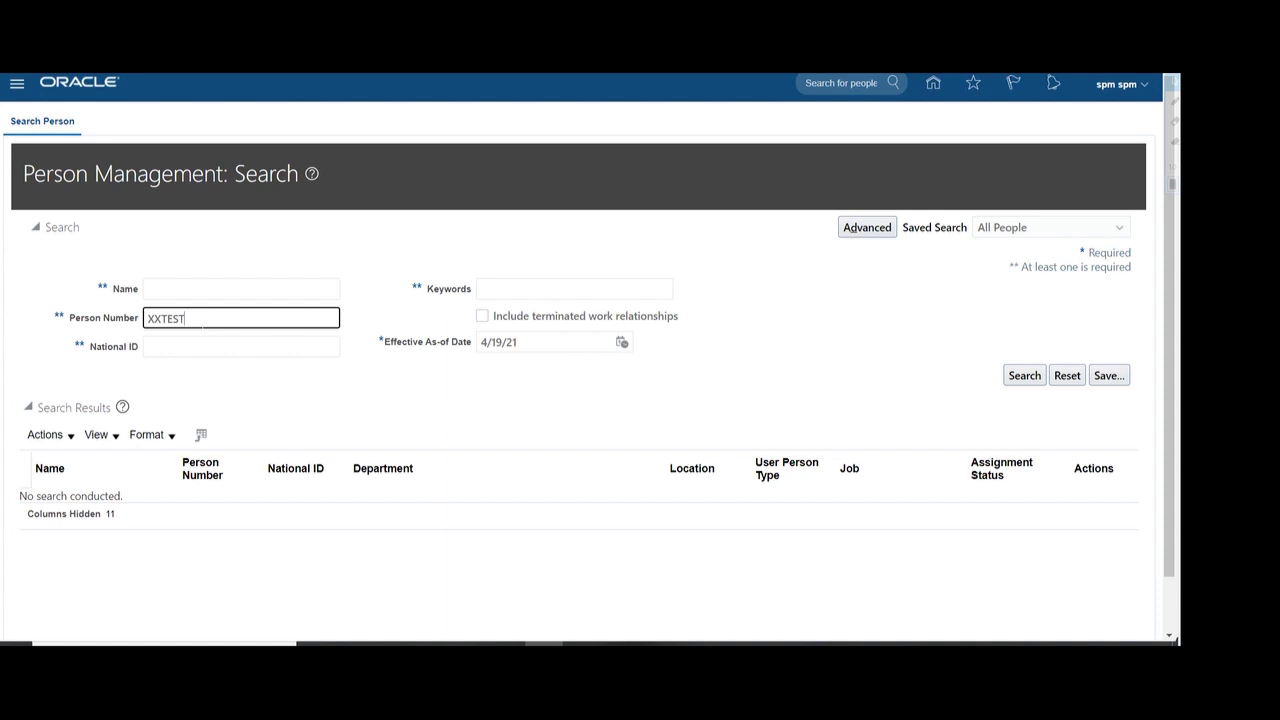
{"action": "left_click", "coordinate": [1024, 375]}
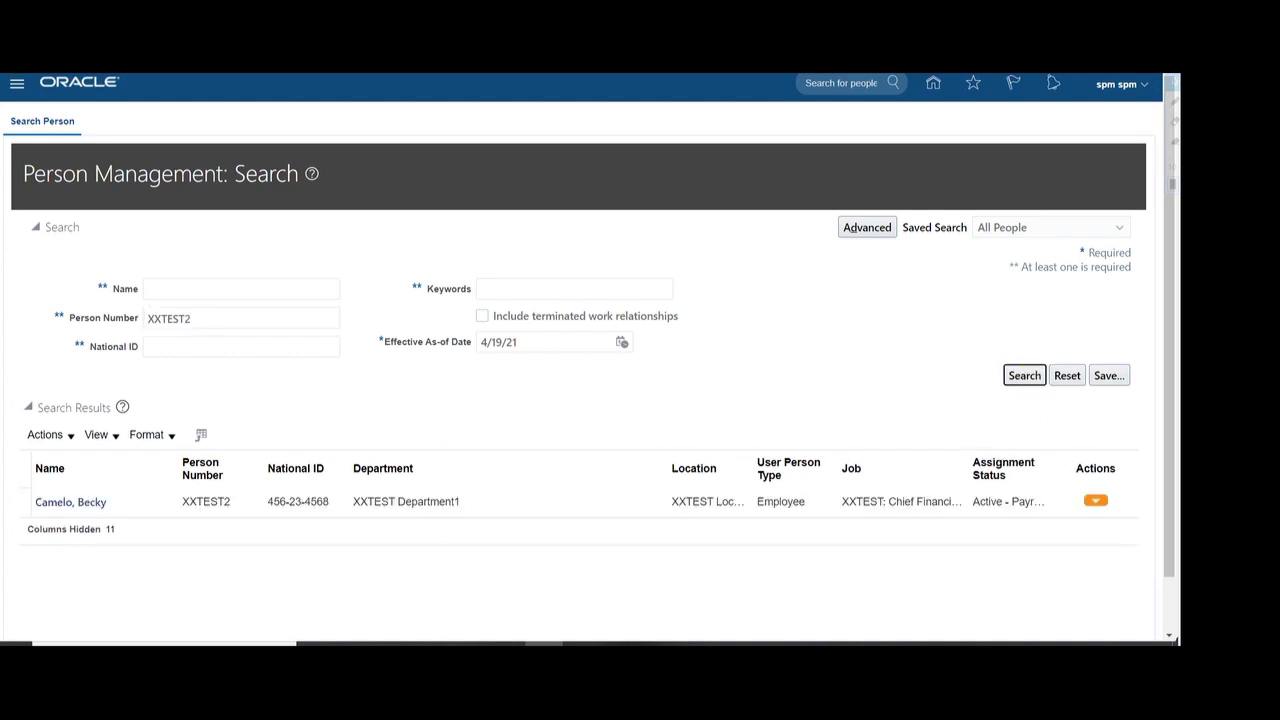
{"action": "left_click", "coordinate": [95, 503]}
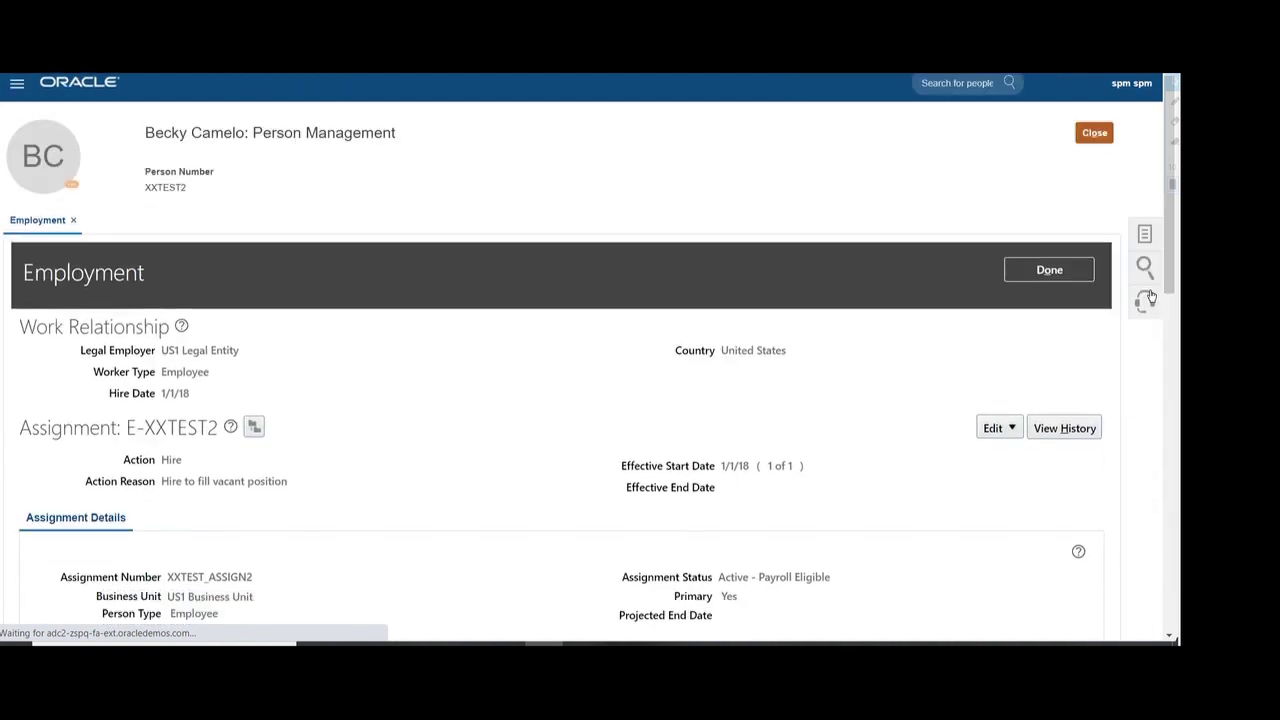
- Open the employee's Personal Payment Methods and compare the payment method name with the code in the PersonalPaymentMethod HDL file
{"action": "left_click", "coordinate": [1151, 235]}
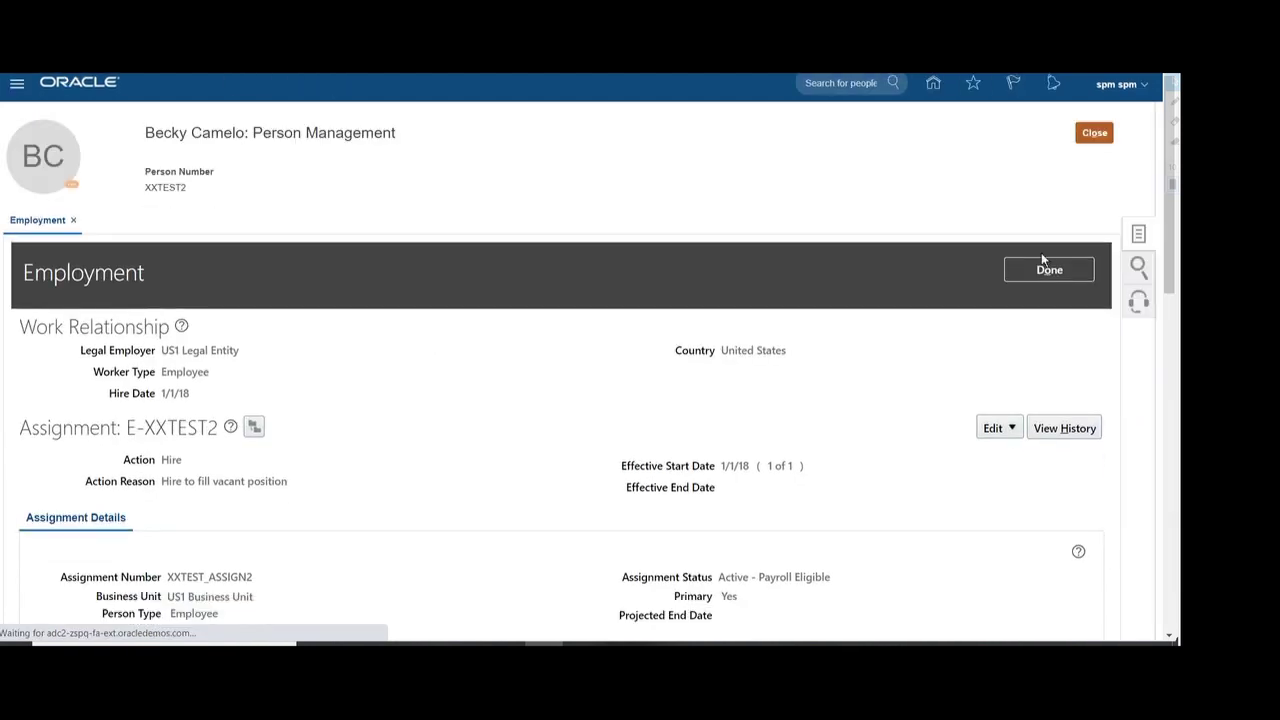
{"action": "left_click", "coordinate": [1044, 267]}
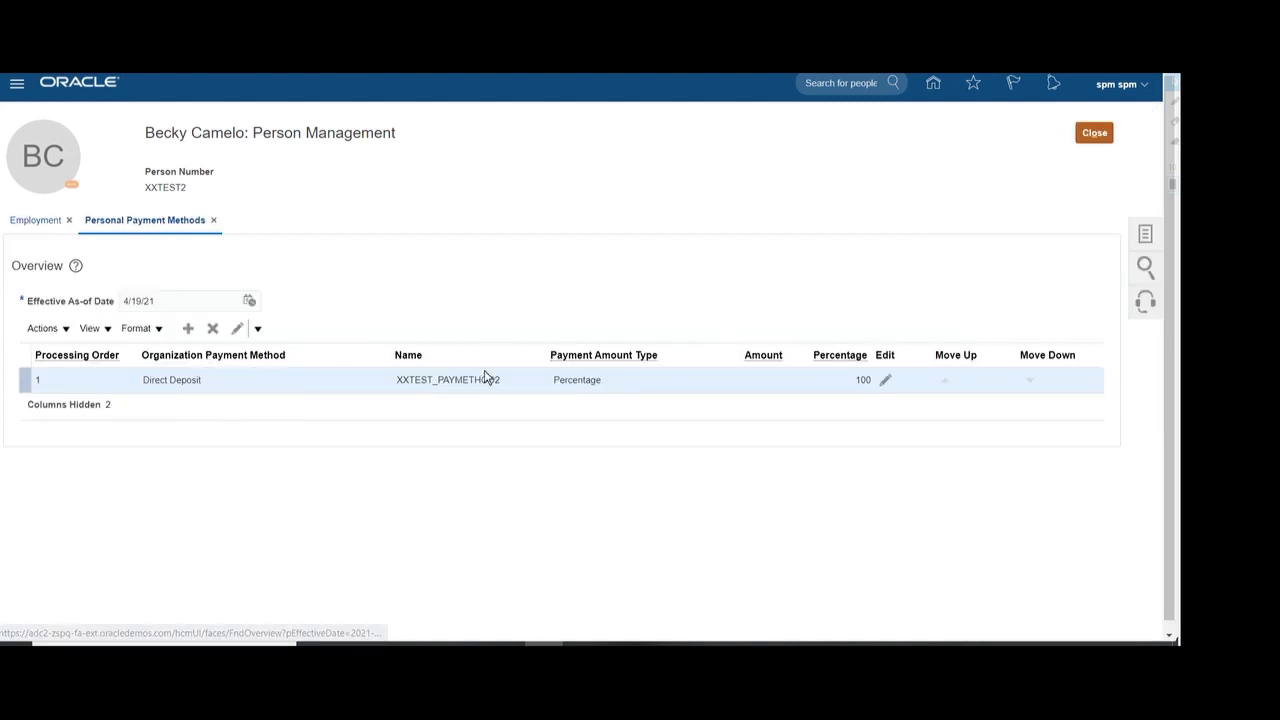
{"action": "left_click_drag", "start_coordinate": [397, 380], "coordinate": [513, 385]}
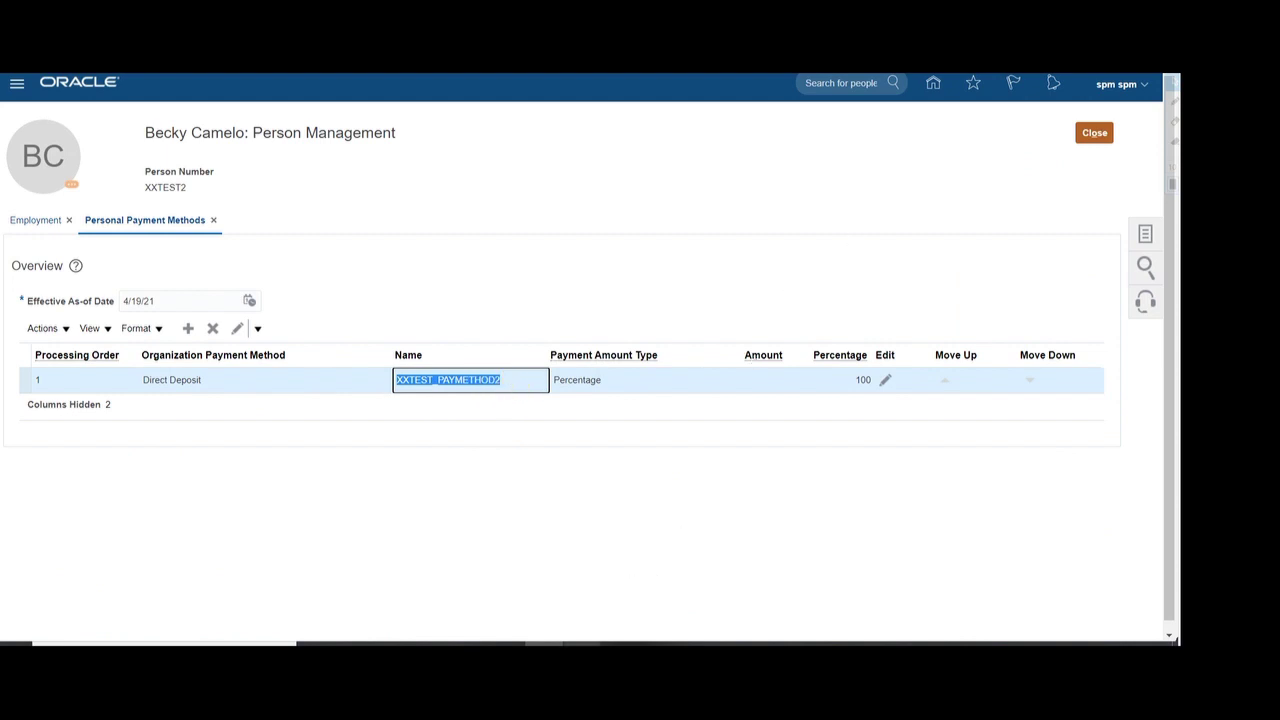
{"action": "left_click", "coordinate": [583, 645]}
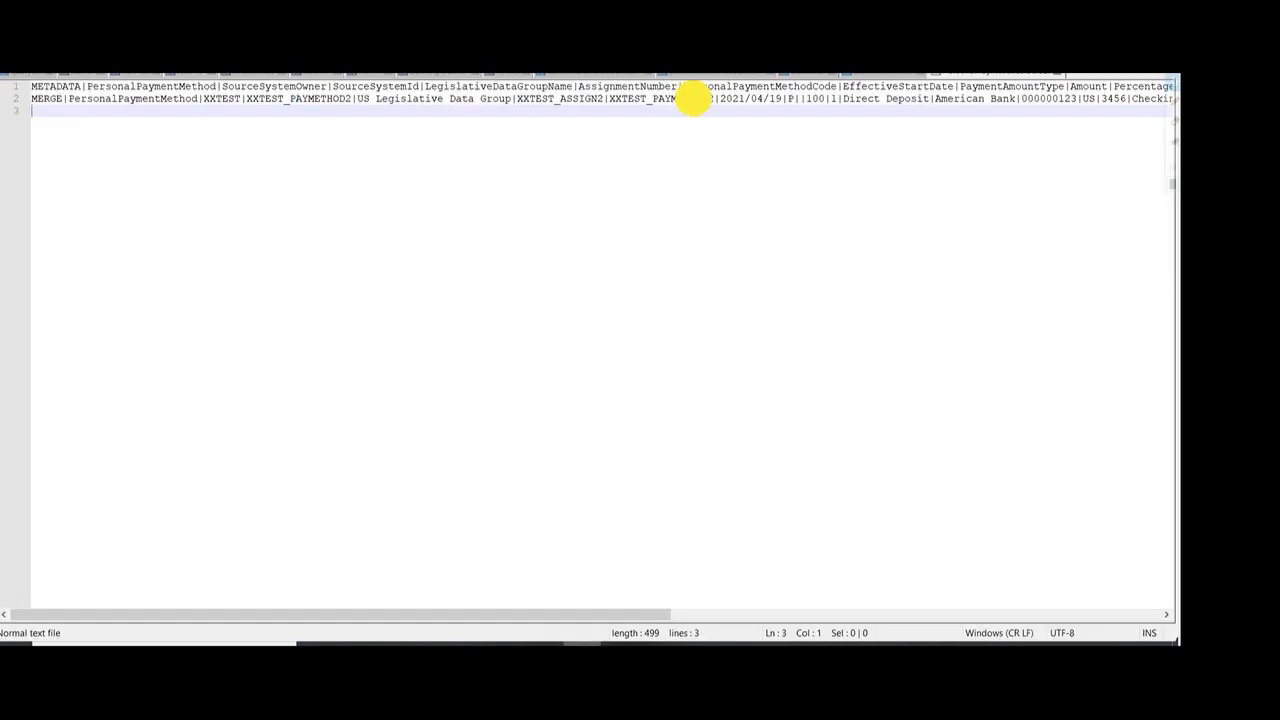
{"action": "double_click", "coordinate": [692, 98]}
{"action": "left_click", "coordinate": [583, 644]}
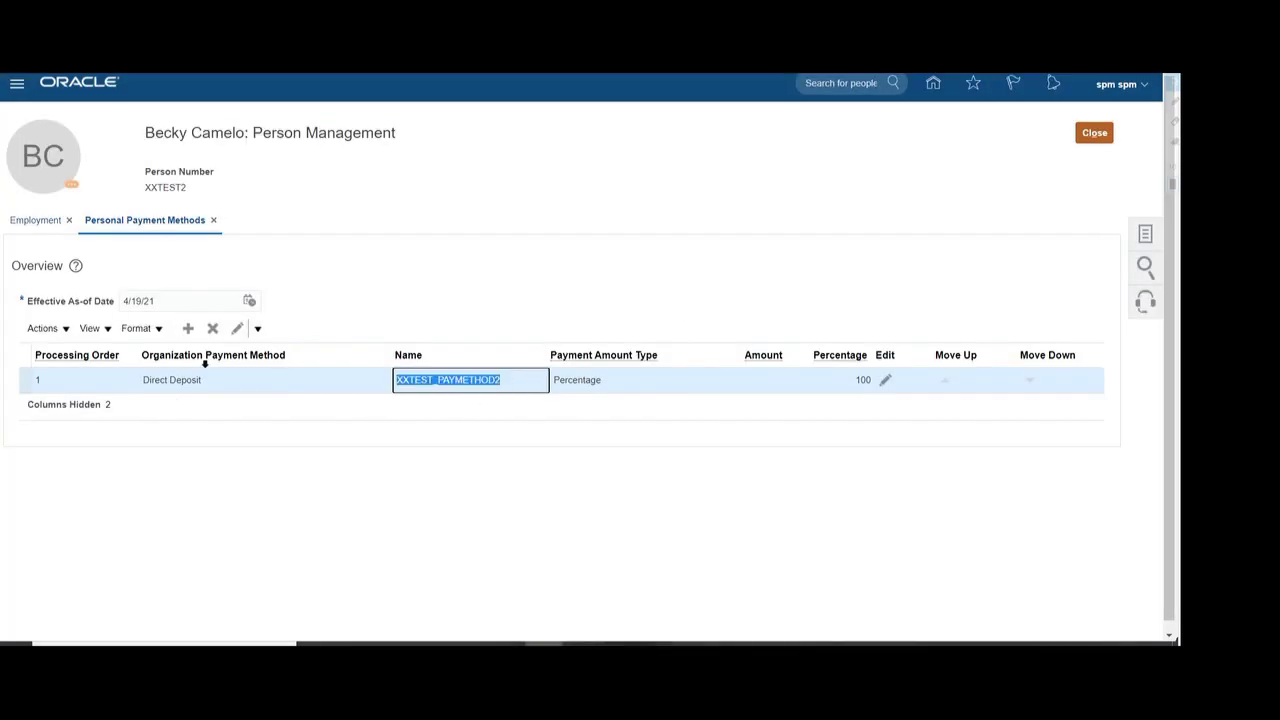
- Open the Direct Deposit payment method's details and examine its name, bank name, branch and bank account number
{"action": "left_click", "coordinate": [218, 382]}
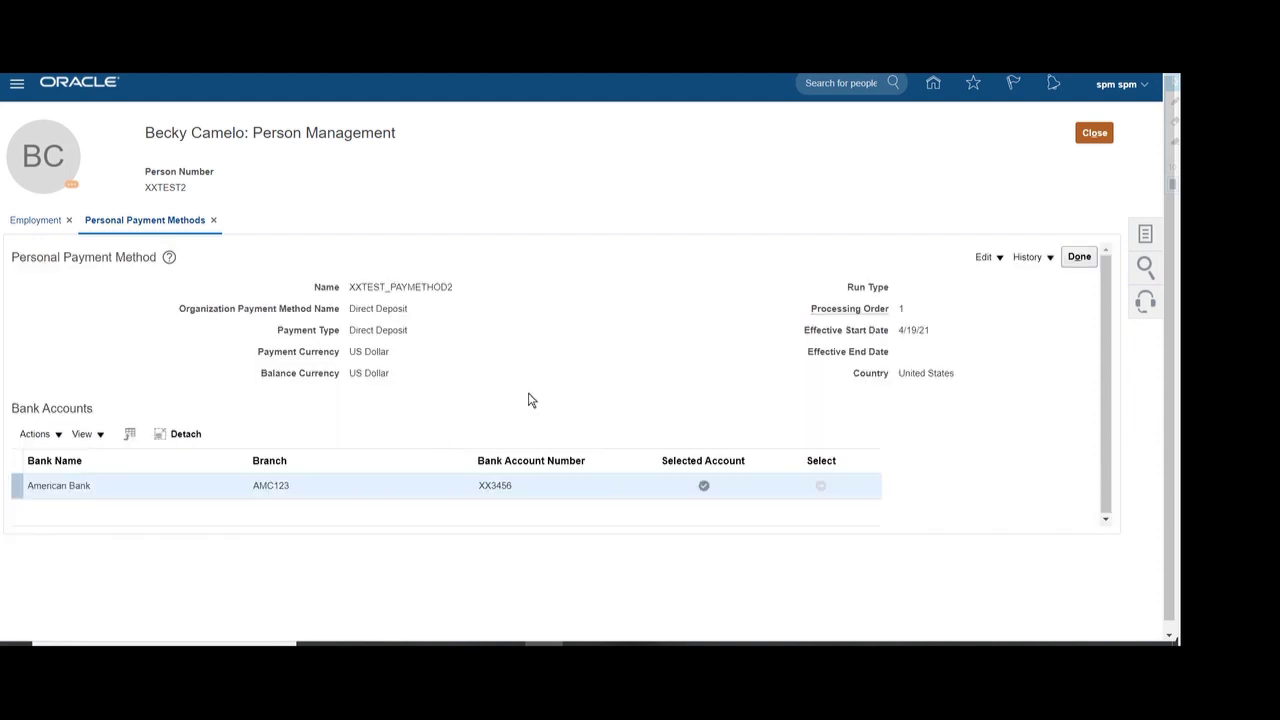
{"action": "left_click_drag", "start_coordinate": [371, 287], "coordinate": [491, 280]}
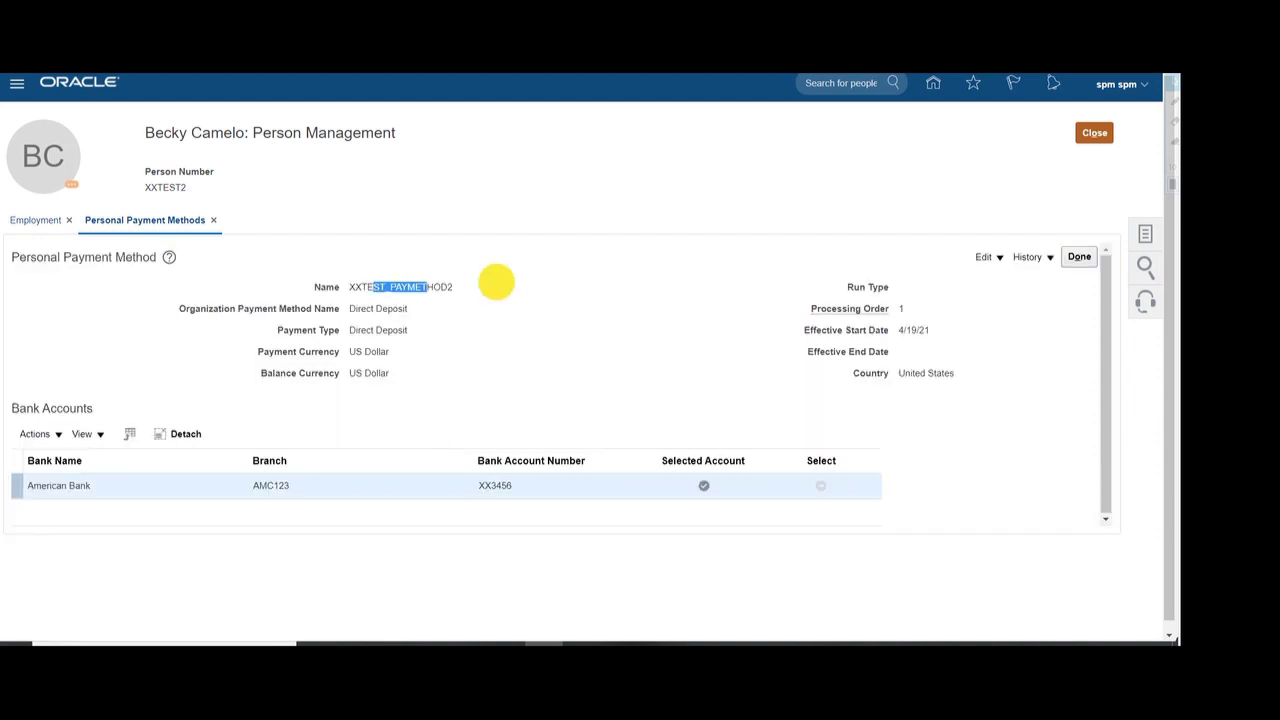
{"action": "left_click_drag", "start_coordinate": [46, 486], "coordinate": [193, 487]}
{"action": "left_click_drag", "start_coordinate": [270, 486], "coordinate": [434, 486]}
{"action": "left_click", "coordinate": [503, 486]}
{"action": "mouse_move", "coordinate": [512, 486]}
{"action": "left_mouse_down"}
{"action": "mouse_move", "coordinate": [491, 486]}
{"action": "mouse_move", "coordinate": [512, 486]}
{"action": "left_mouse_up"}
{"action": "left_click", "coordinate": [486, 486]}
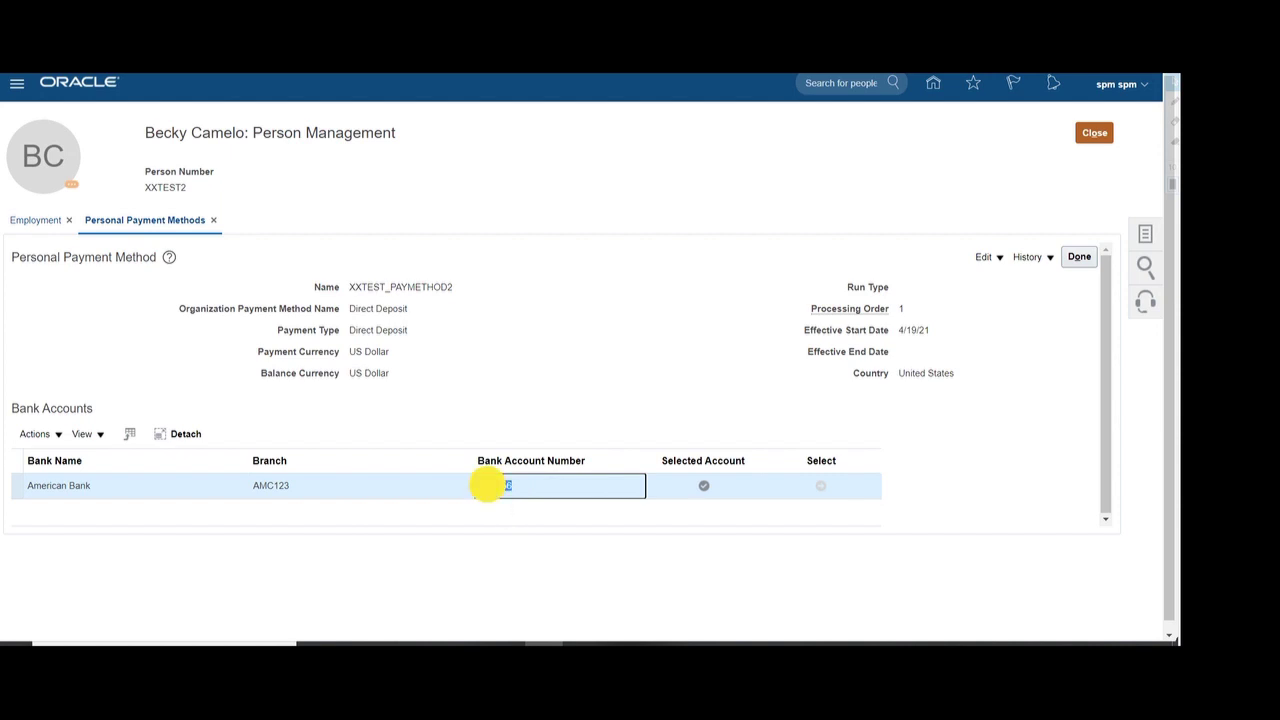
{"action": "key", "text": "Delete"}
{"action": "key", "text": "Delete"}
{"action": "key", "text": "Delete"}
{"action": "key", "text": "Delete"}
{"action": "key", "text": "Delete"}
{"action": "key", "text": "Delete"}
{"action": "type", "text": "XX3456"}
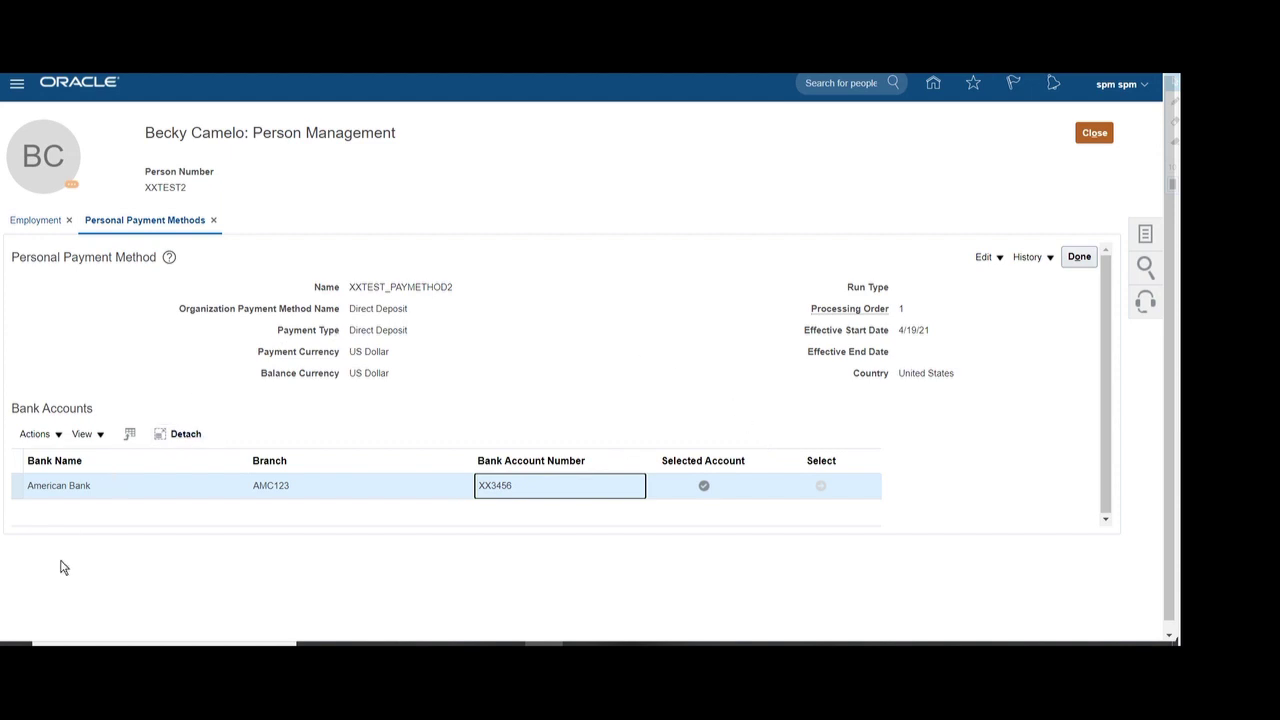
- Leave the payment method details and return to the home page
{"action": "left_click", "coordinate": [933, 84]}
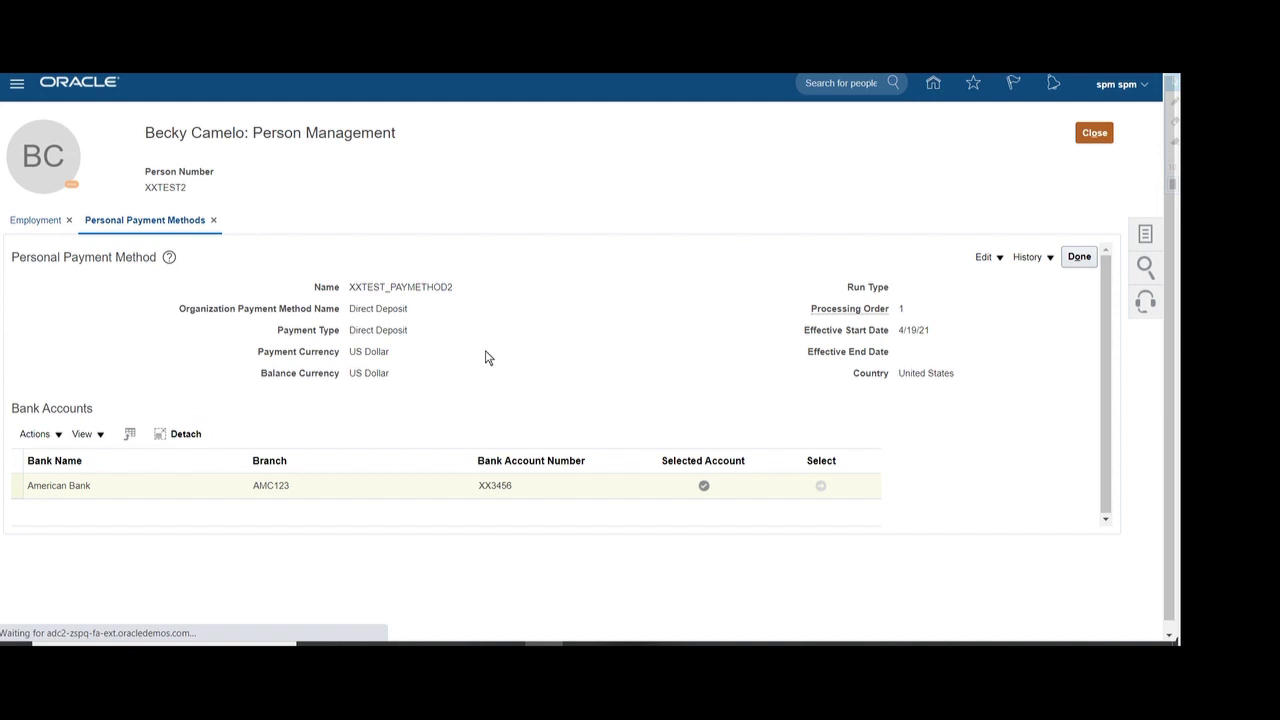